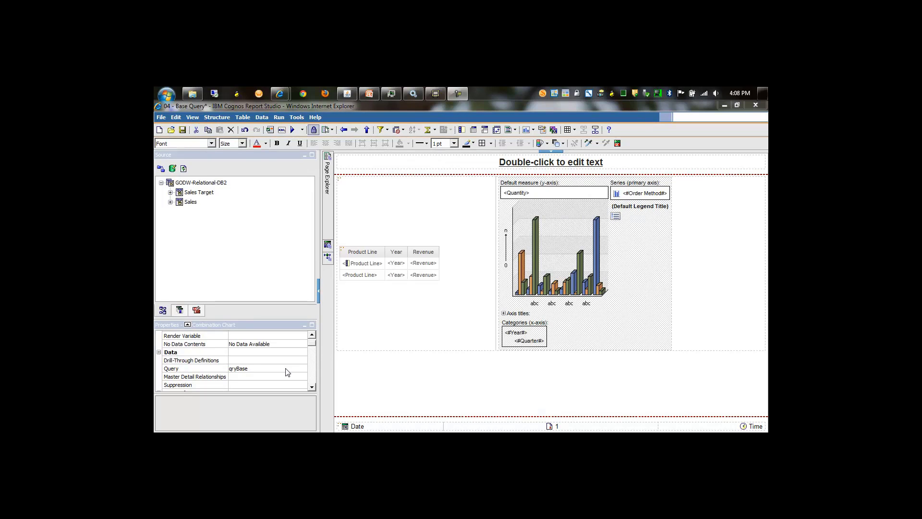
# Run the report to view the Product Line/Year/Revenue list and the quarterly Quantity-by-Order-Method chart
pyautogui.click(344, 251)
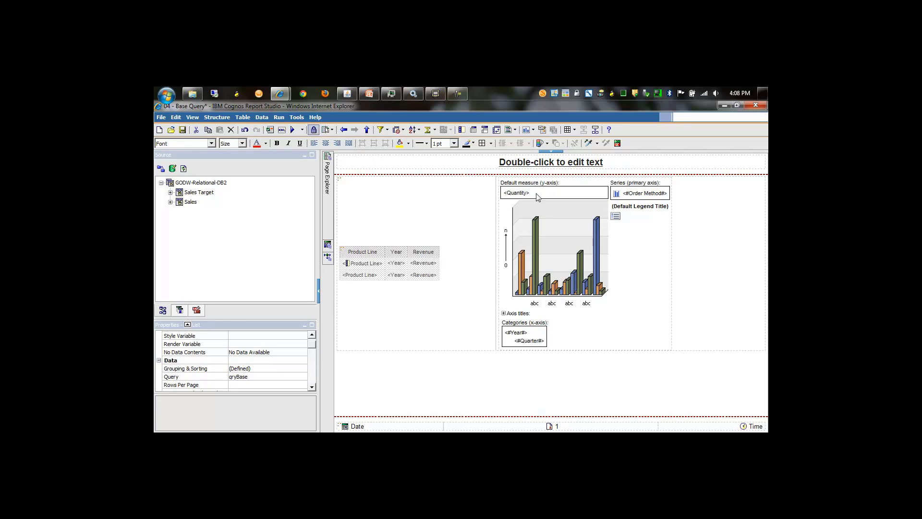
pyautogui.click(460, 296)
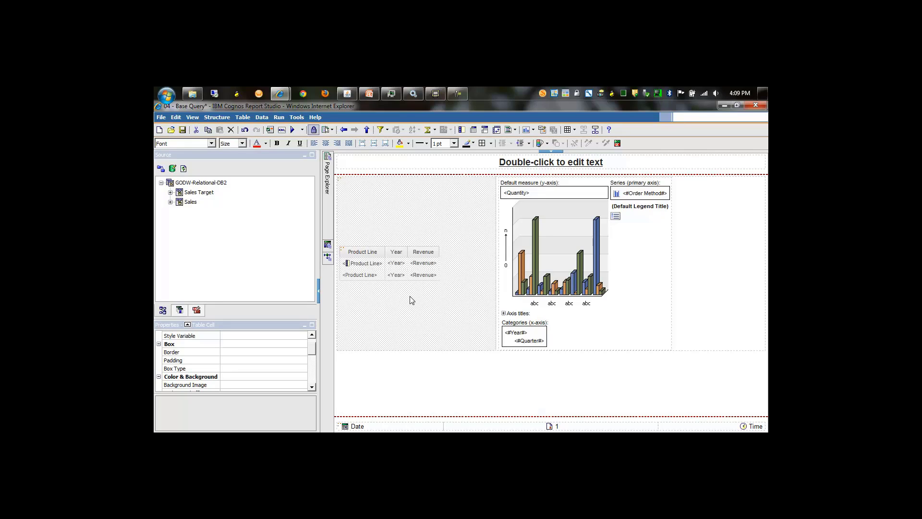
pyautogui.click(293, 129)
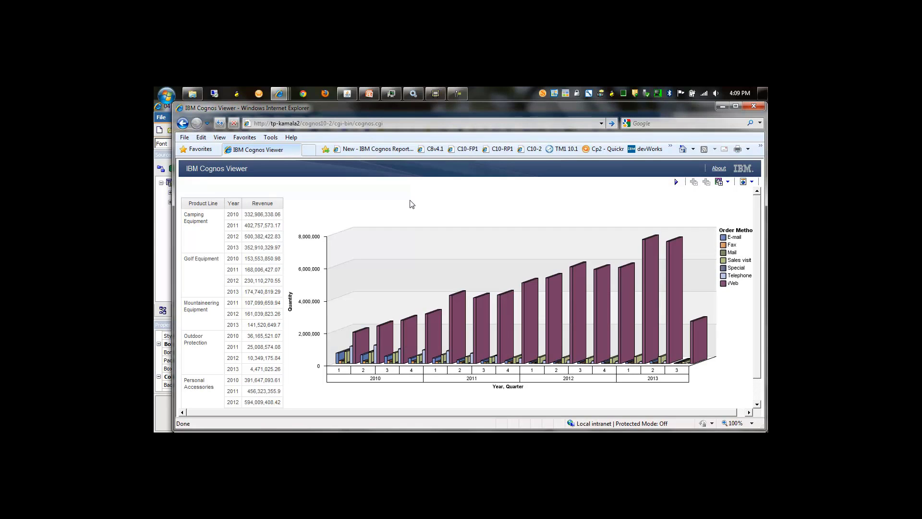
# Refresh DB2 Monitor's dynamic SQL and inspect the first statement and the product lookup statement
pyautogui.click(435, 94)
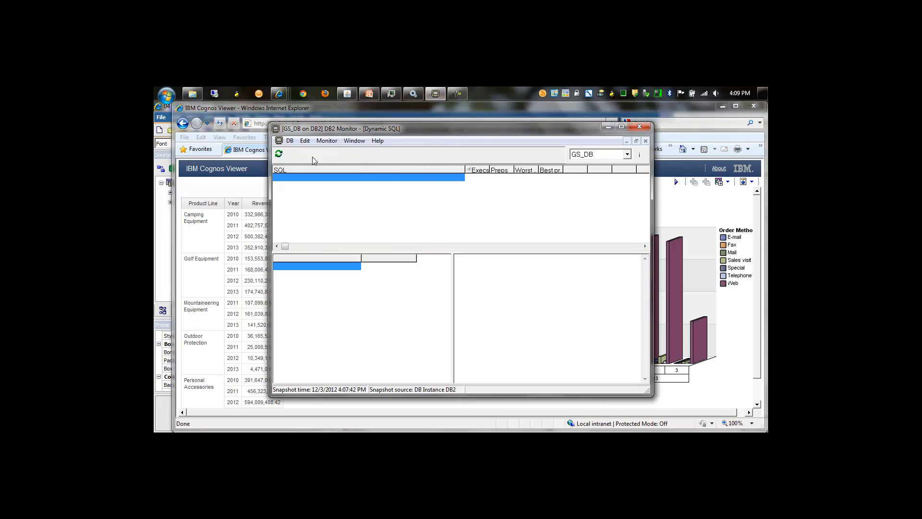
pyautogui.click(278, 154)
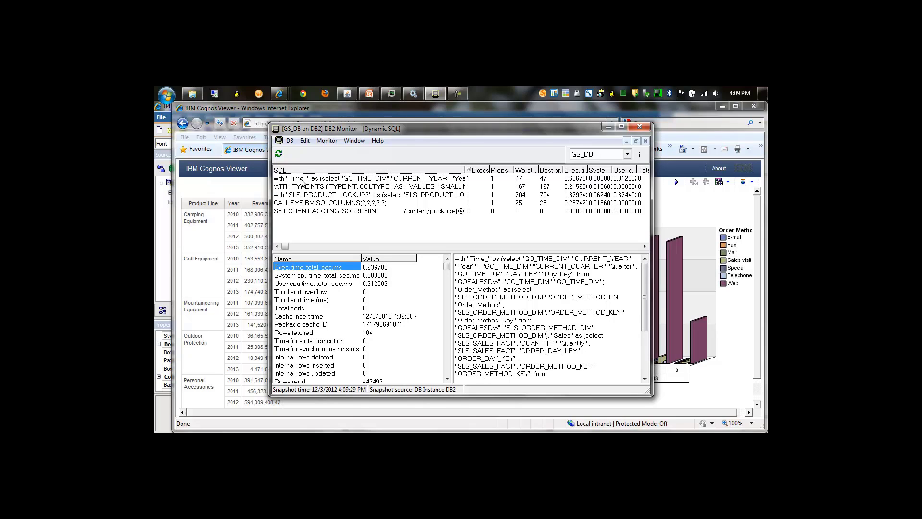
pyautogui.click(301, 179)
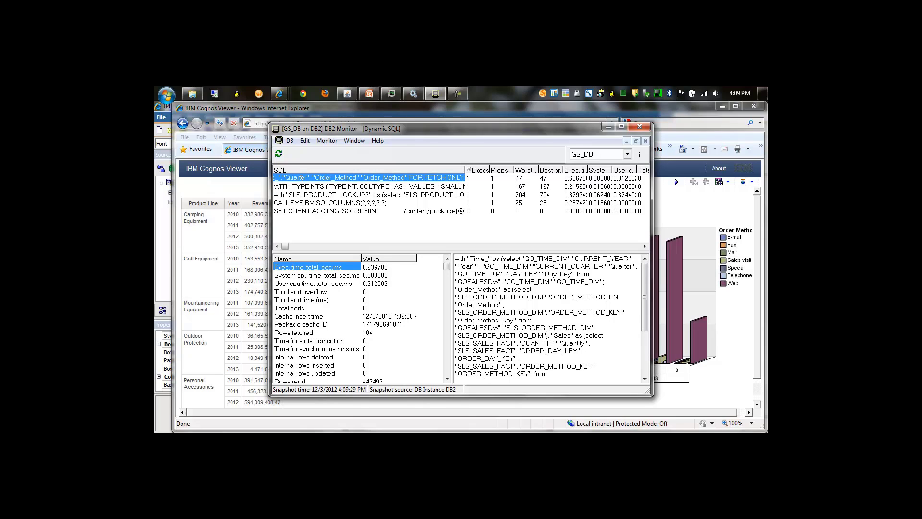
pyautogui.click(311, 196)
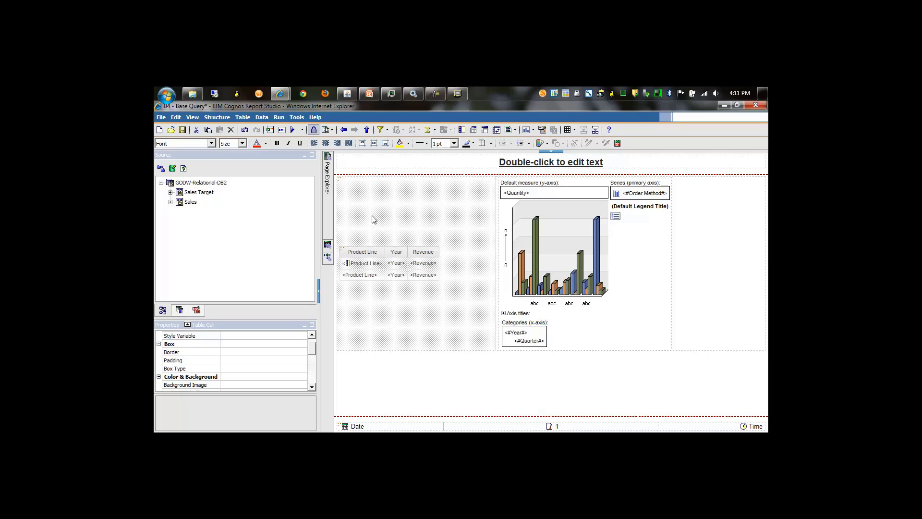
# Add two new queries to the report's Queries overview in Query Explorer
pyautogui.click(328, 245)
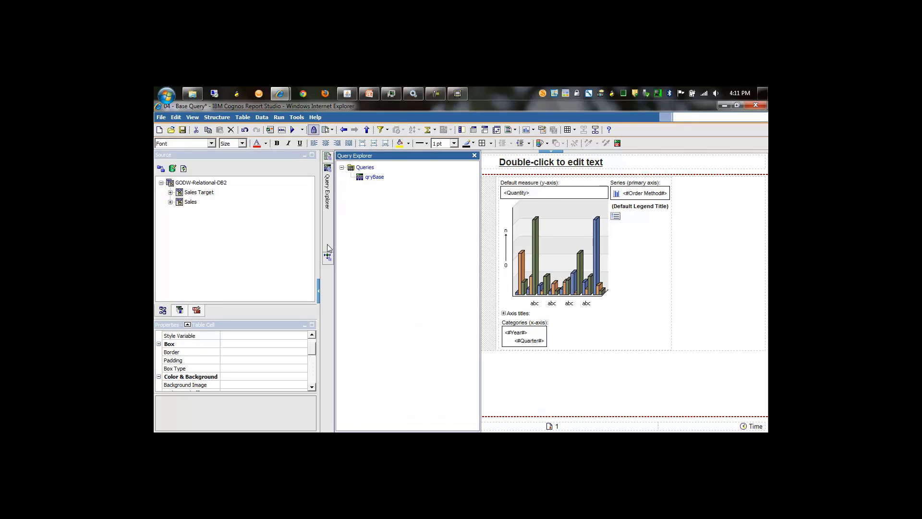
pyautogui.click(363, 167)
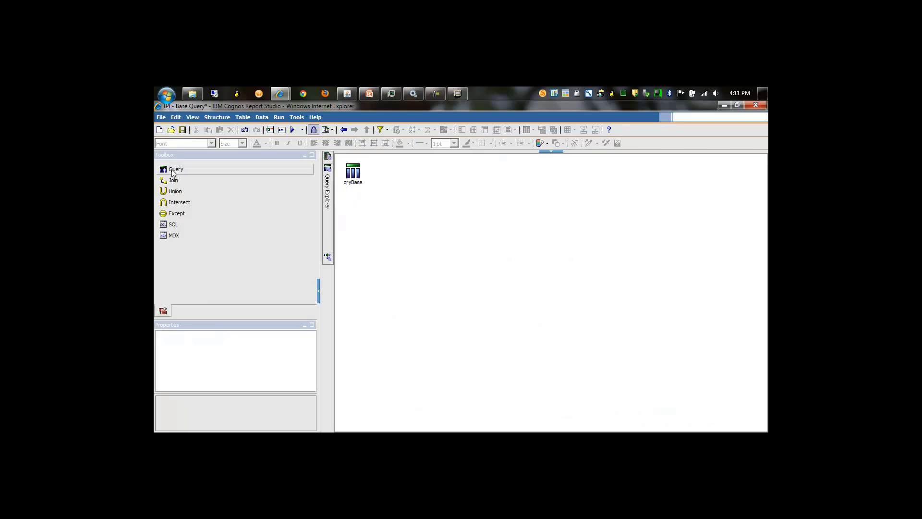
pyautogui.moveTo(176, 169); pyautogui.dragTo(360, 226)
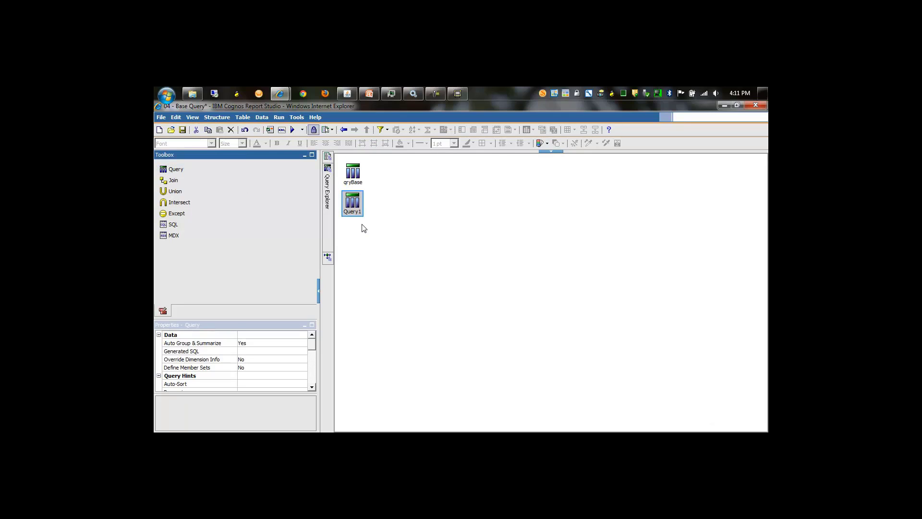
pyautogui.moveTo(176, 171); pyautogui.dragTo(349, 246)
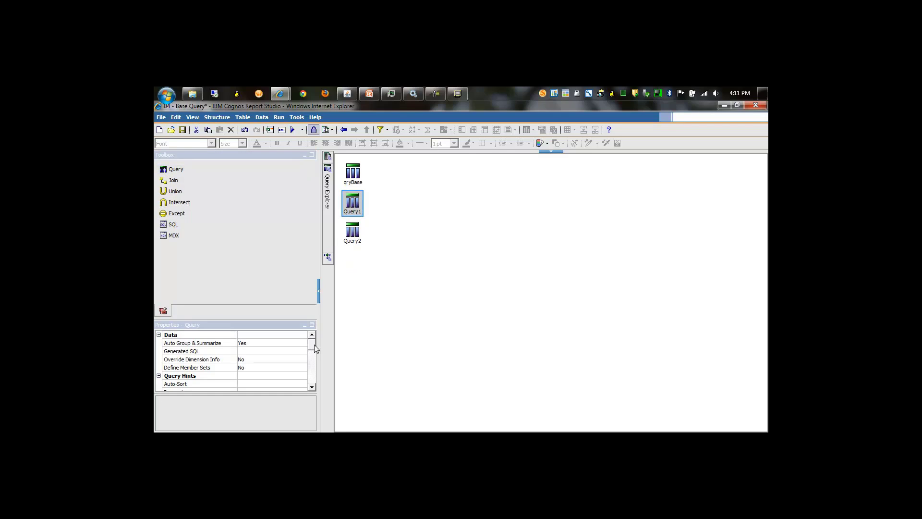
# Rename Query1 to qryList and Query2 to qryChart
pyautogui.moveTo(314, 344); pyautogui.dragTo(314, 379)
pyautogui.click(268, 379)
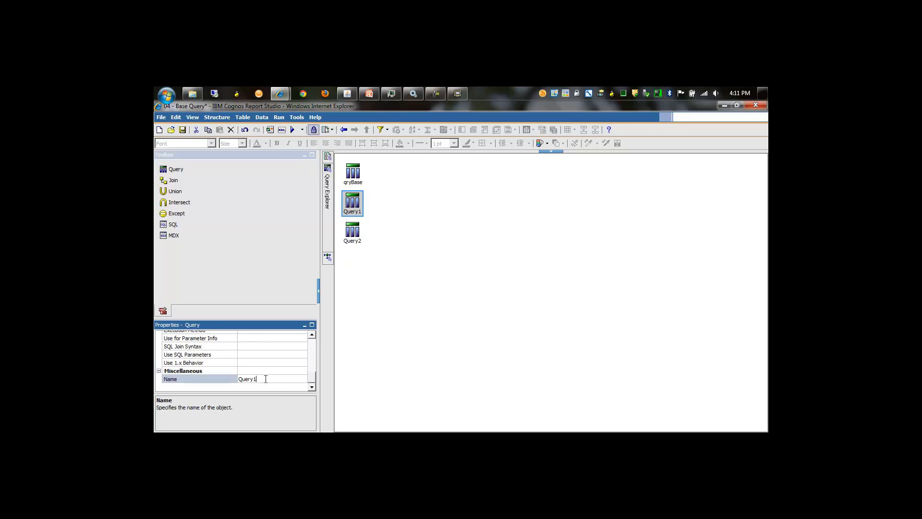
pyautogui.write('qryList')
pyautogui.press('Return')
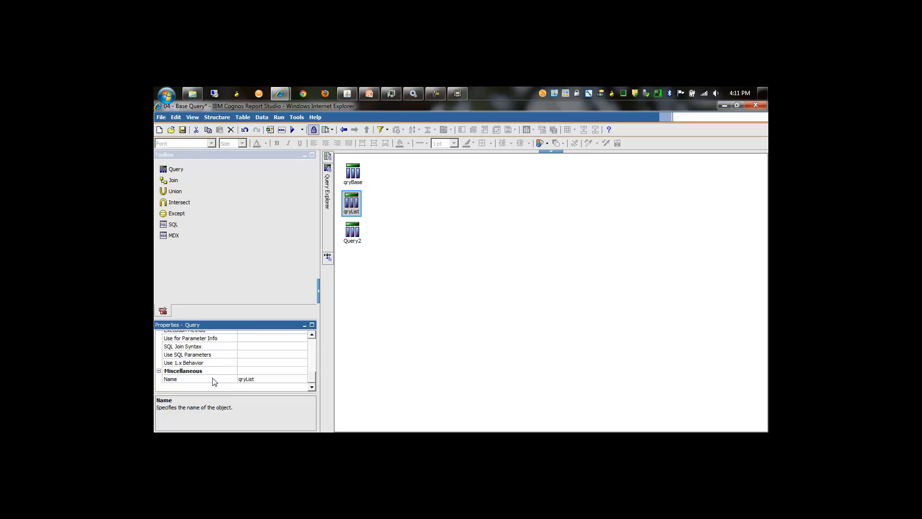
pyautogui.click(359, 231)
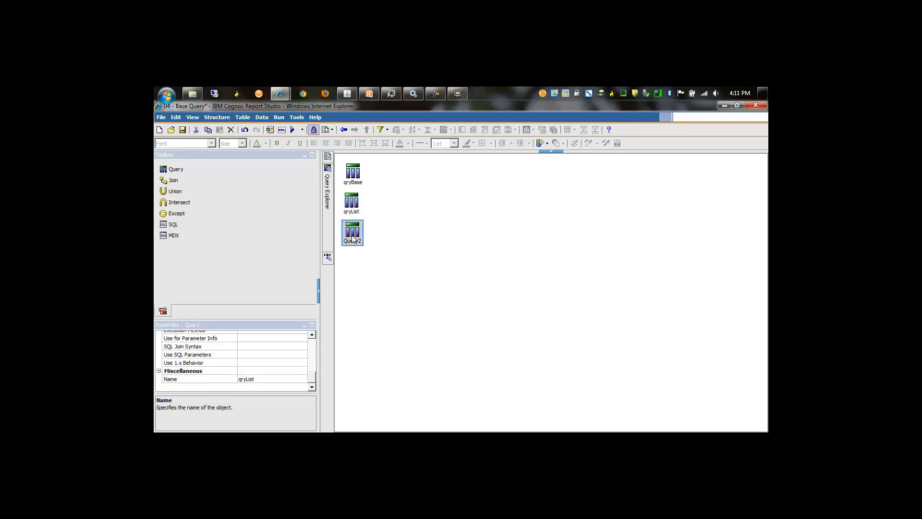
pyautogui.click(299, 378)
pyautogui.doubleClick(298, 379)
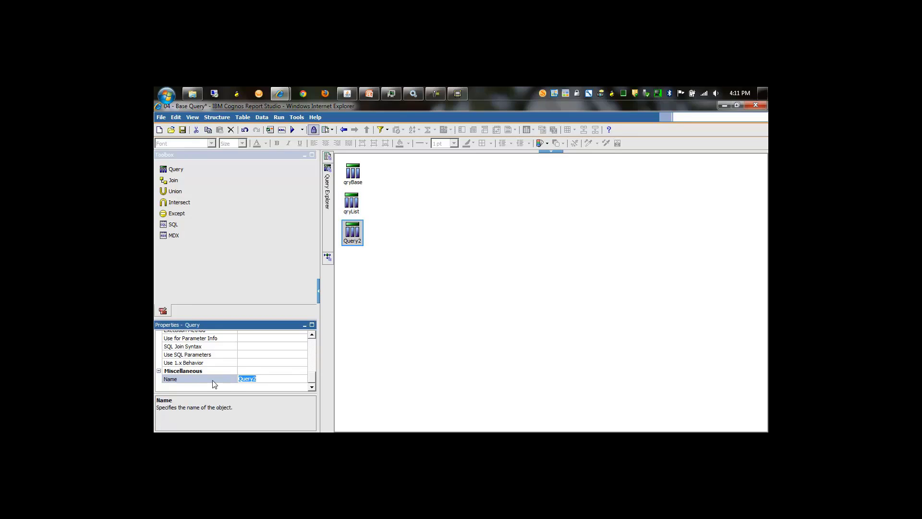
pyautogui.write('qryChart')
pyautogui.press('Return')
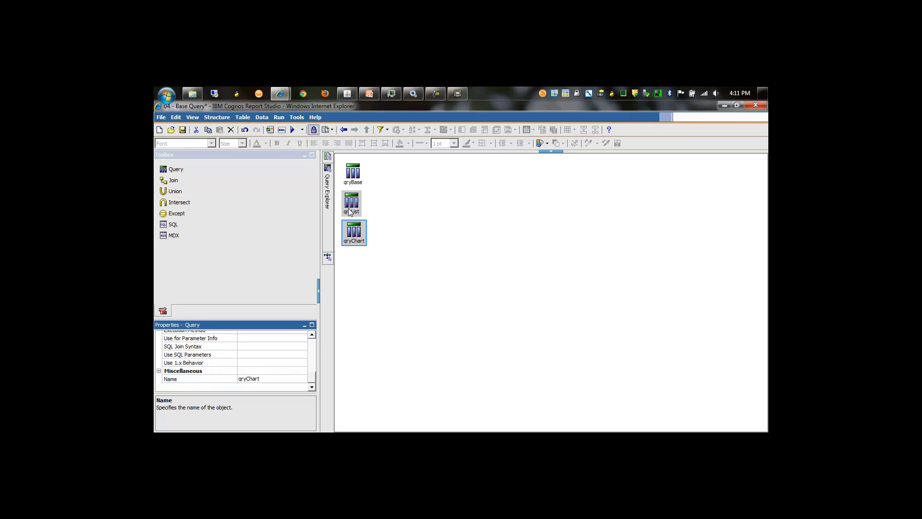
# Make qryBase the source query of both qryList and qryChart
pyautogui.click(385, 201)
pyautogui.moveTo(356, 175); pyautogui.dragTo(373, 207)
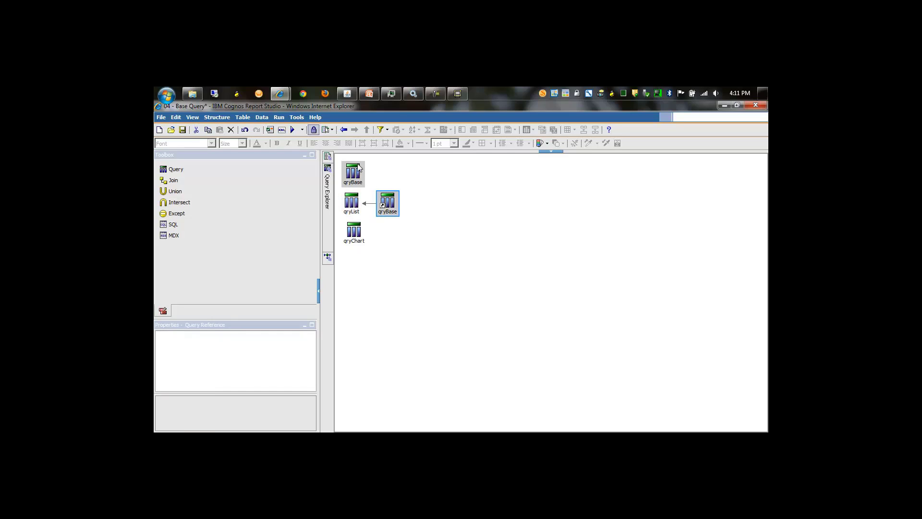
pyautogui.moveTo(353, 173); pyautogui.dragTo(379, 237)
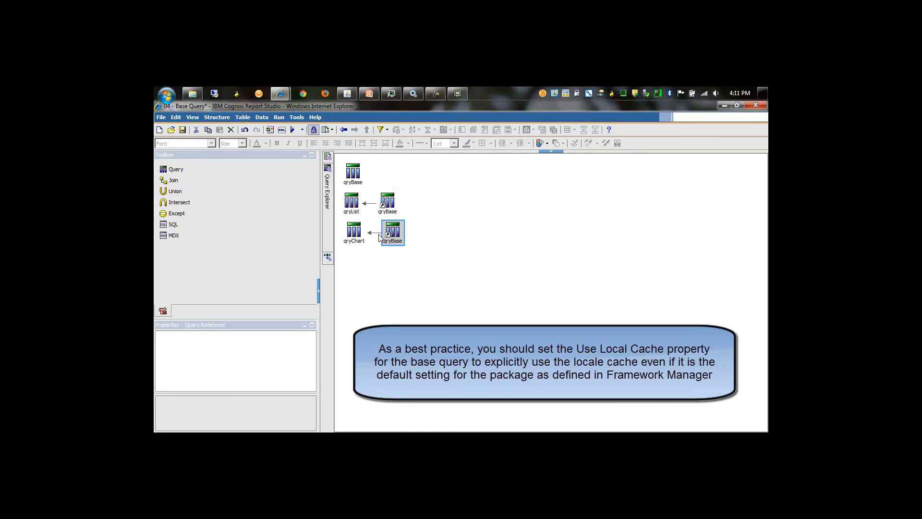
# Add Product Line, Year and Revenue to qryList's data items
pyautogui.doubleClick(351, 206)
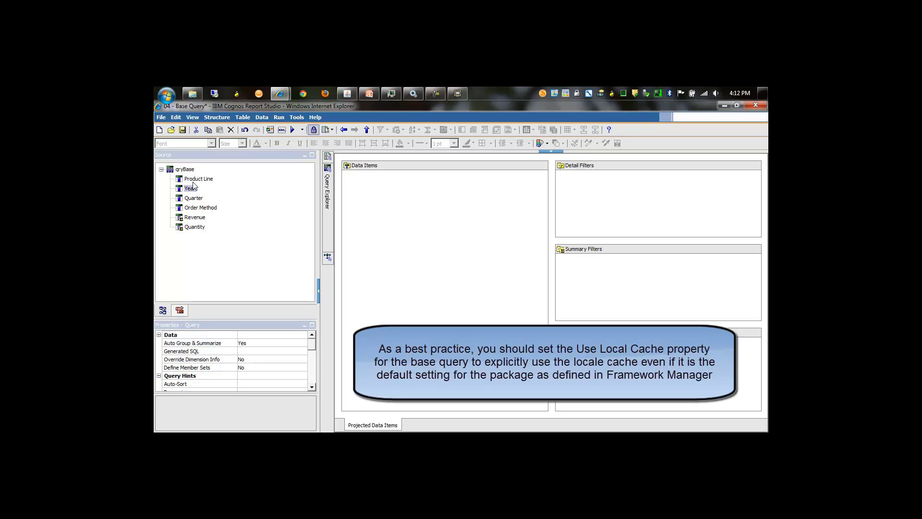
pyautogui.click(198, 179)
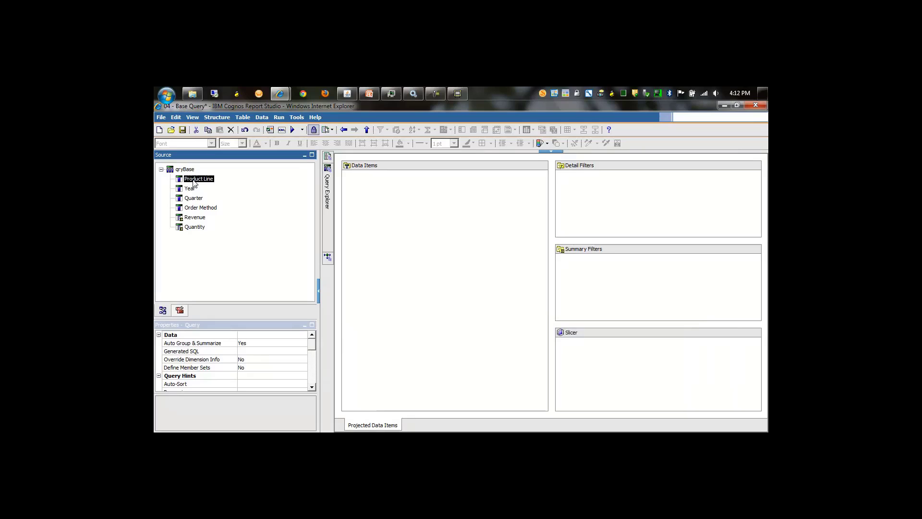
pyautogui.keyDown('ctrl'); pyautogui.click(191, 189); pyautogui.keyUp('ctrl')
pyautogui.moveTo(191, 191); pyautogui.dragTo(369, 208)
pyautogui.moveTo(197, 217); pyautogui.dragTo(378, 208)
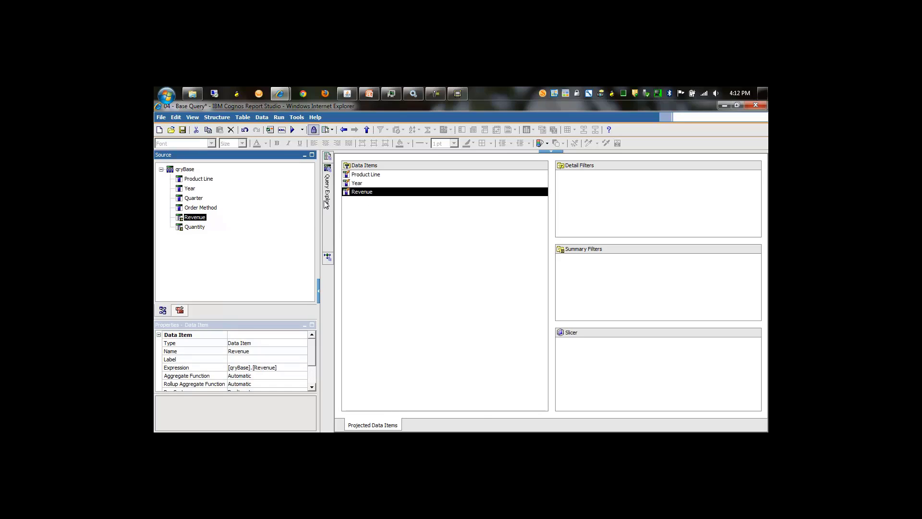
# Add Year, Quarter, Order Method and Quantity to qryChart's data items
pyautogui.moveTo(327, 205)
pyautogui.click(371, 206)
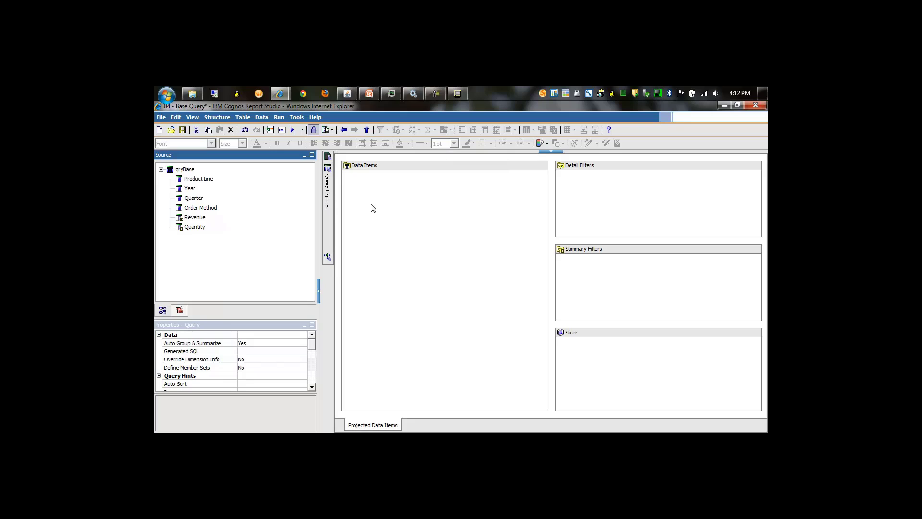
pyautogui.click(190, 188)
pyautogui.keyDown('ctrl'); pyautogui.click(196, 198); pyautogui.keyUp('ctrl')
pyautogui.keyDown('ctrl'); pyautogui.click(199, 208); pyautogui.keyUp('ctrl')
pyautogui.keyDown('ctrl'); pyautogui.click(197, 227); pyautogui.keyUp('ctrl')
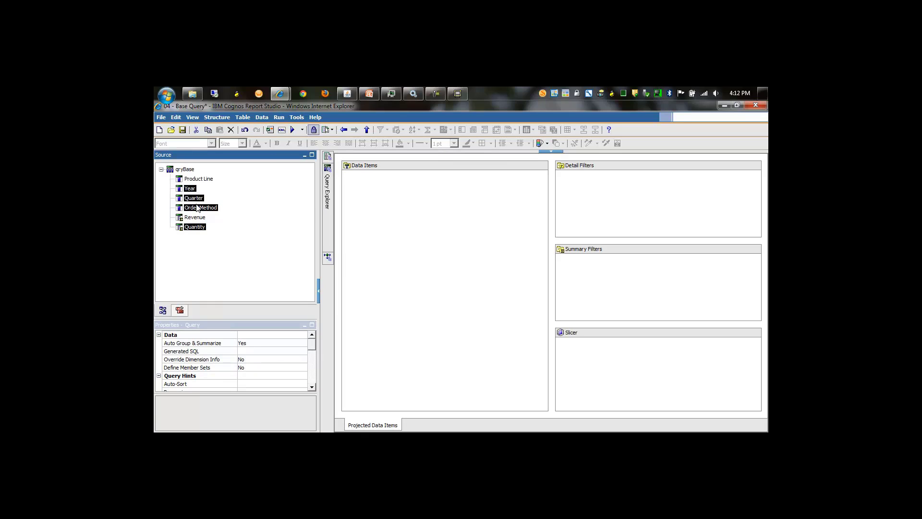
pyautogui.moveTo(197, 209); pyautogui.dragTo(371, 227)
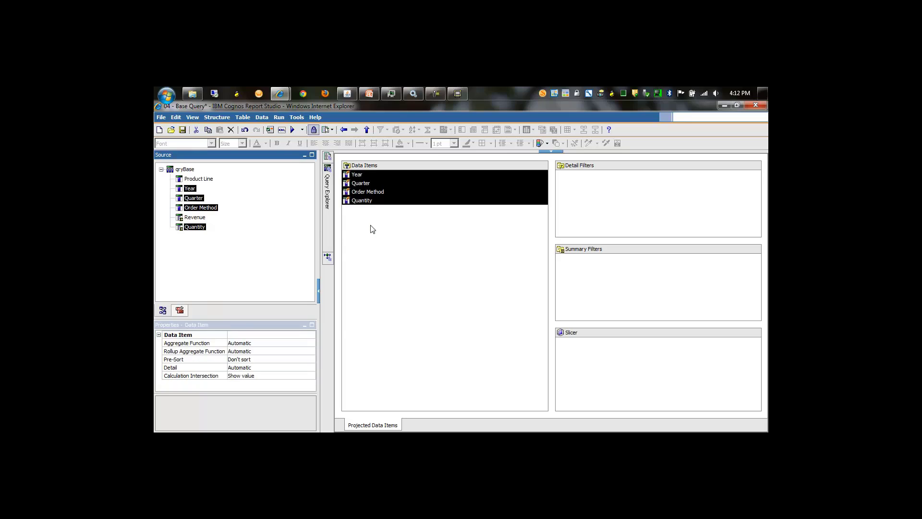
pyautogui.click(372, 229)
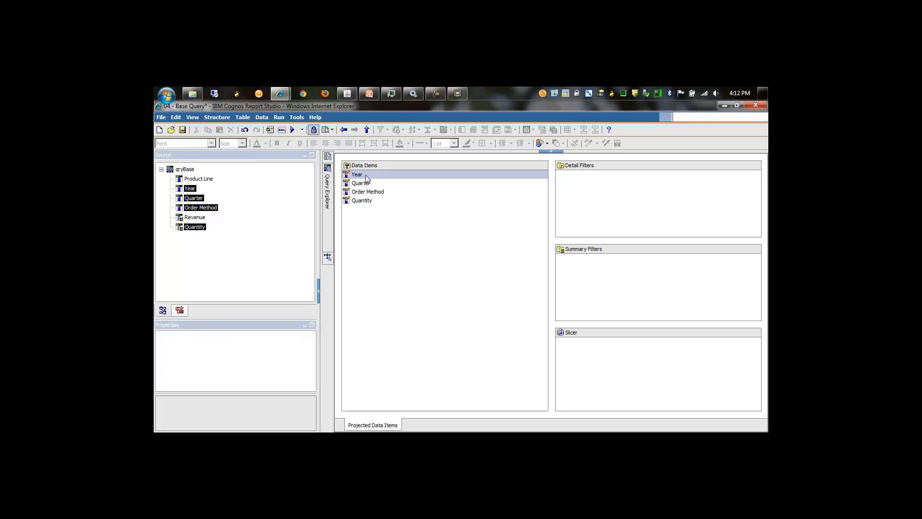
# Filter qryBase to years 2010 and 2011, and qryList with [Year] in (2012, 2013)
pyautogui.moveTo(366, 177); pyautogui.dragTo(588, 194)
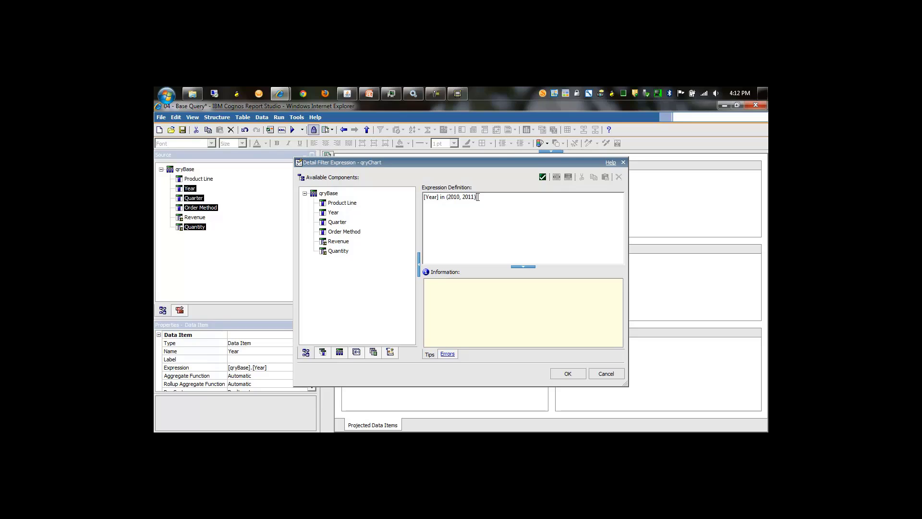
pyautogui.click(567, 374)
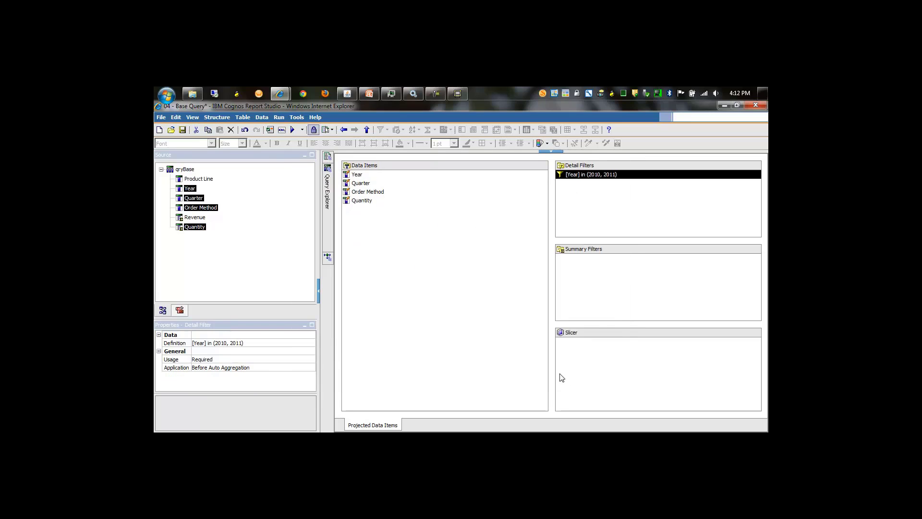
pyautogui.moveTo(324, 211)
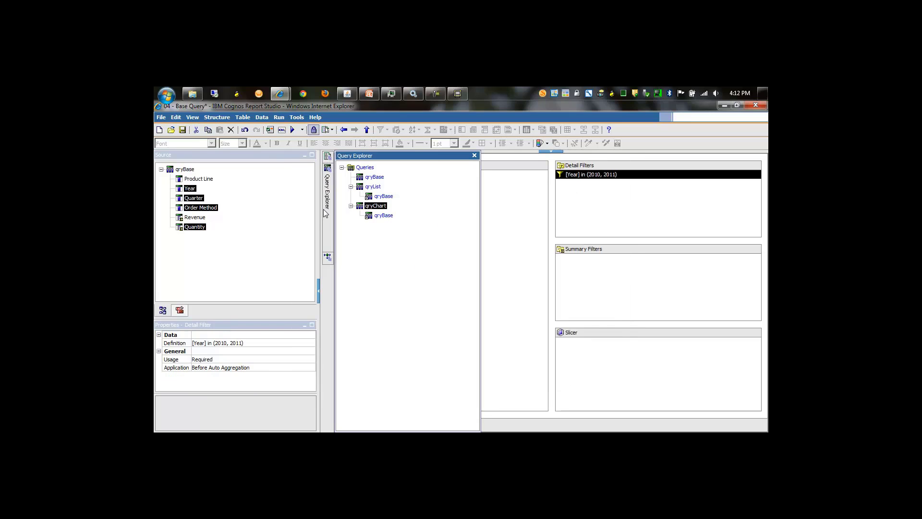
pyautogui.doubleClick(361, 186)
pyautogui.click(362, 185)
pyautogui.moveTo(361, 185); pyautogui.dragTo(576, 193)
pyautogui.click(515, 196)
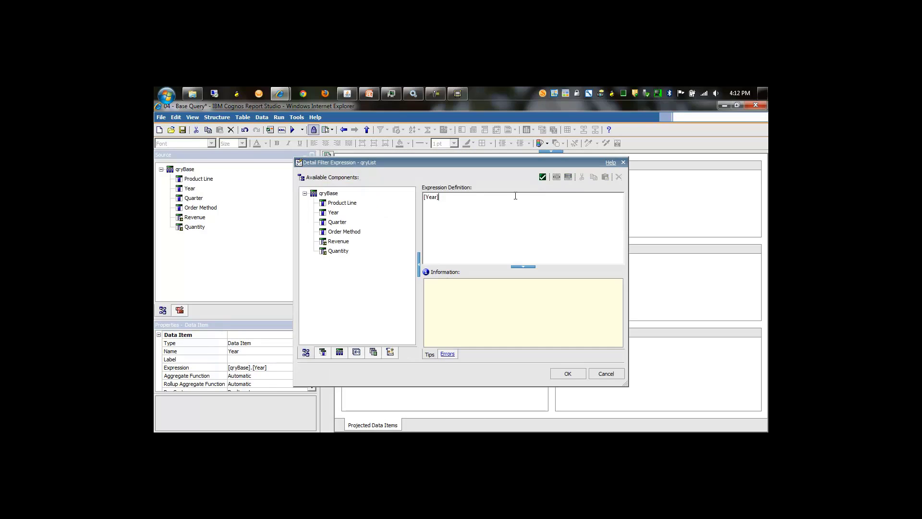
pyautogui.write('in (2012, 2013')
pyautogui.click(568, 373)
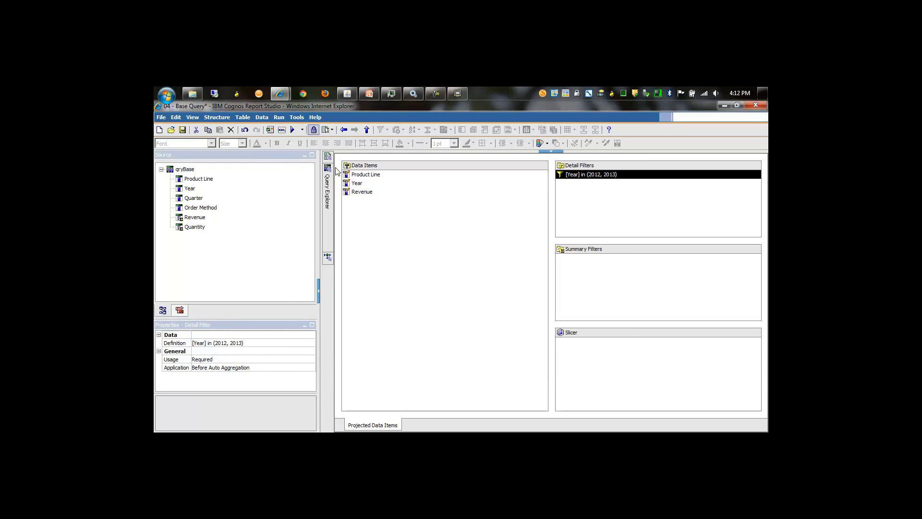
# On Page1, set the list's Query property to qryList
pyautogui.moveTo(328, 155)
pyautogui.click(370, 177)
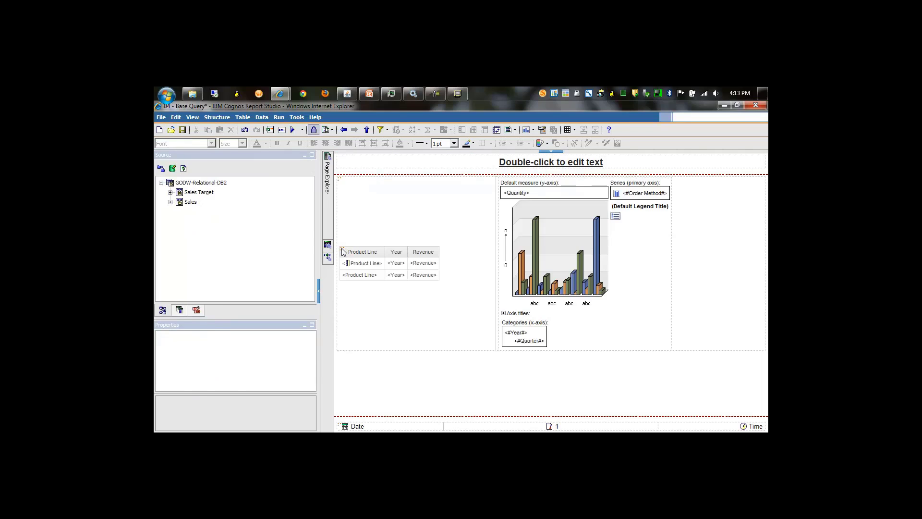
pyautogui.click(346, 250)
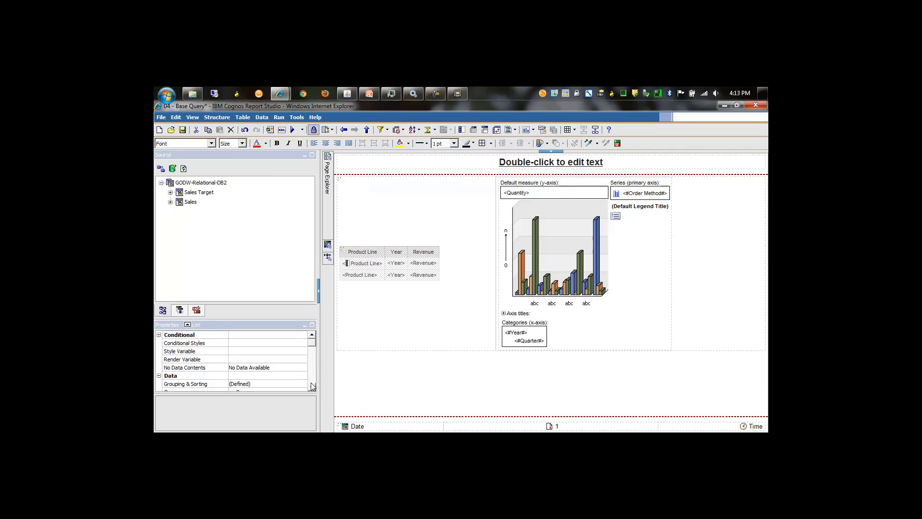
pyautogui.click(313, 386)
pyautogui.click(290, 356)
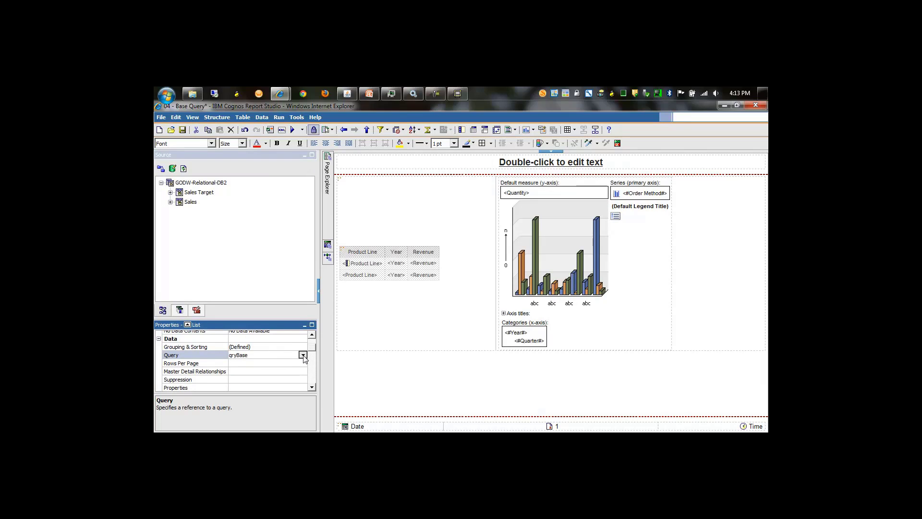
pyautogui.click(302, 356)
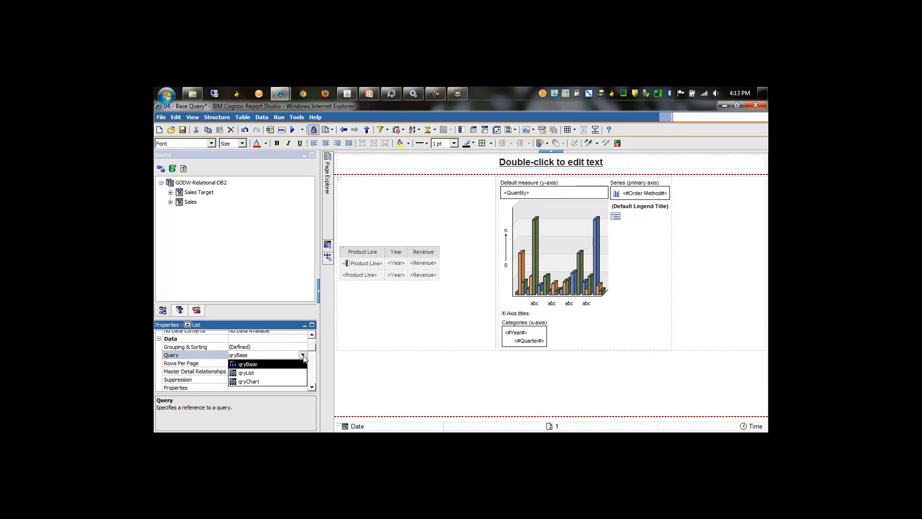
pyautogui.click(286, 372)
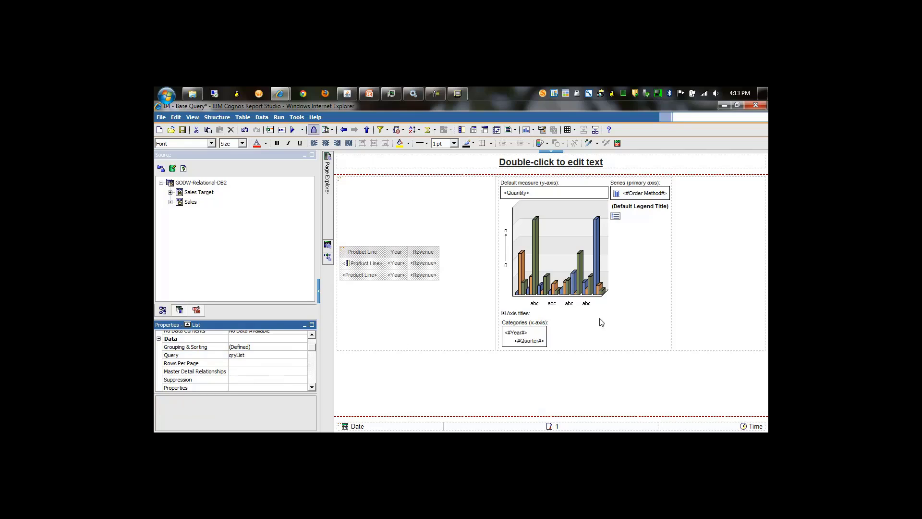
# Set the combination chart's Query property to qryChart
pyautogui.click(645, 332)
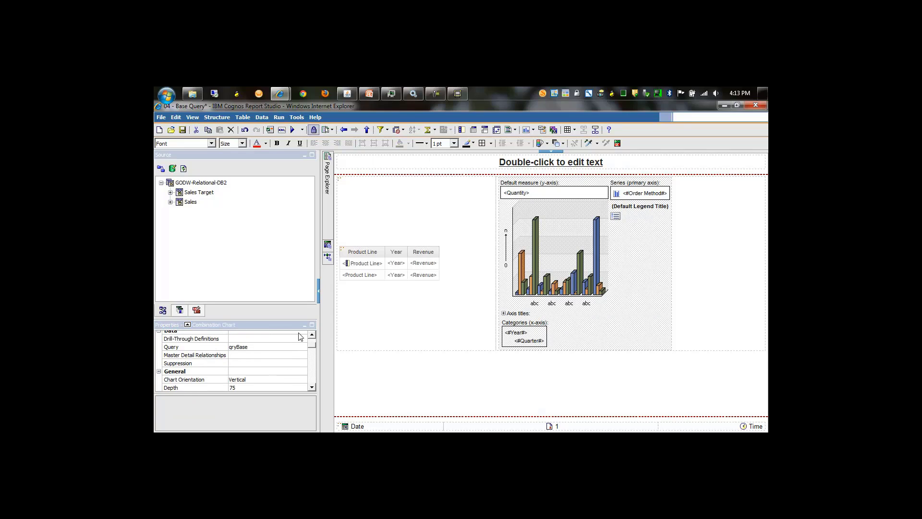
pyautogui.click(288, 347)
pyautogui.click(303, 347)
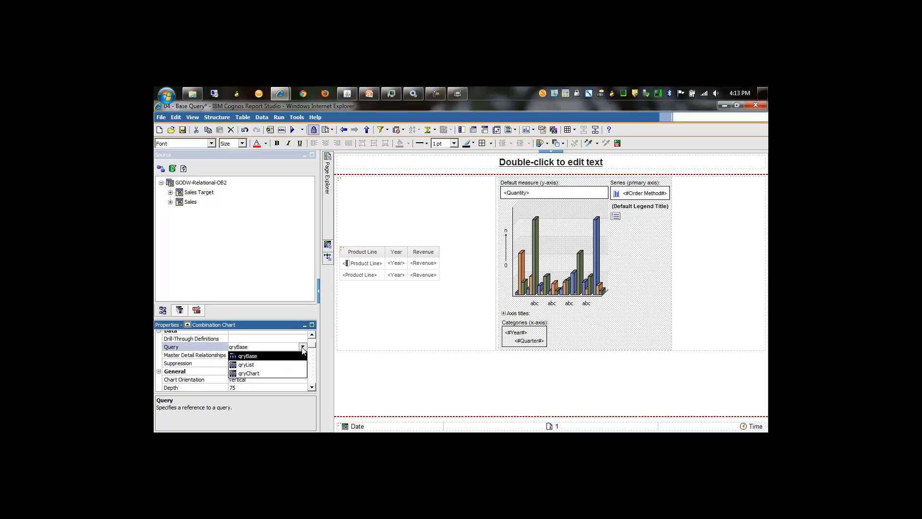
pyautogui.click(284, 373)
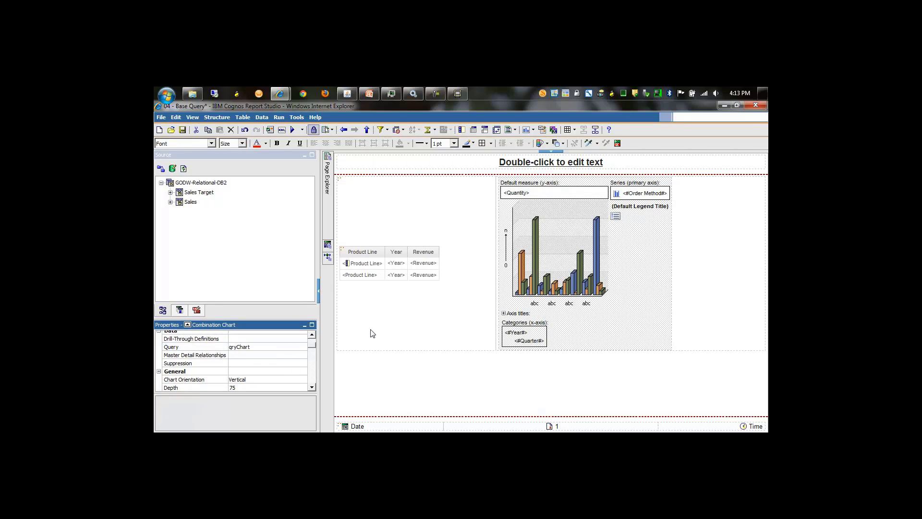
# Rerun the report to see 2012–2013 list revenue beside the 2010–2011 quarterly chart
pyautogui.click(293, 130)
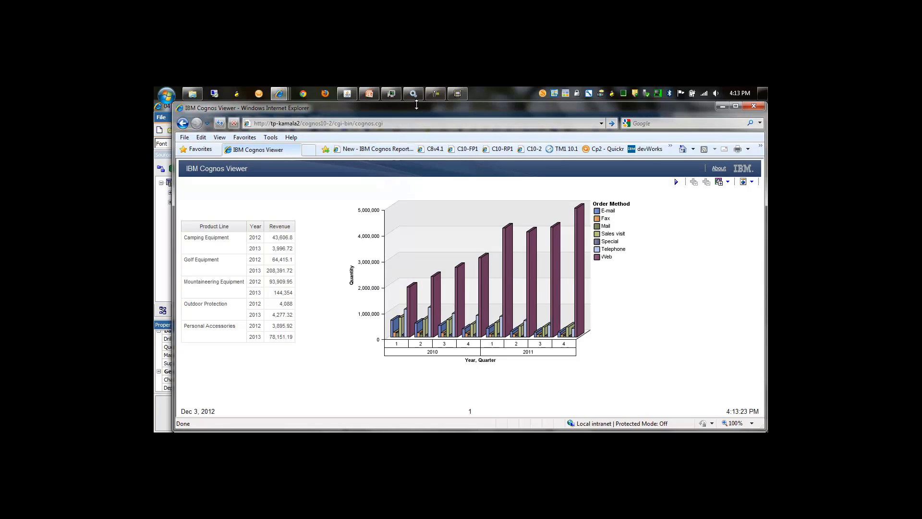
# Refresh DB2 Monitor's captured SQL, read the first statement's full text, then minimize it
pyautogui.click(458, 94)
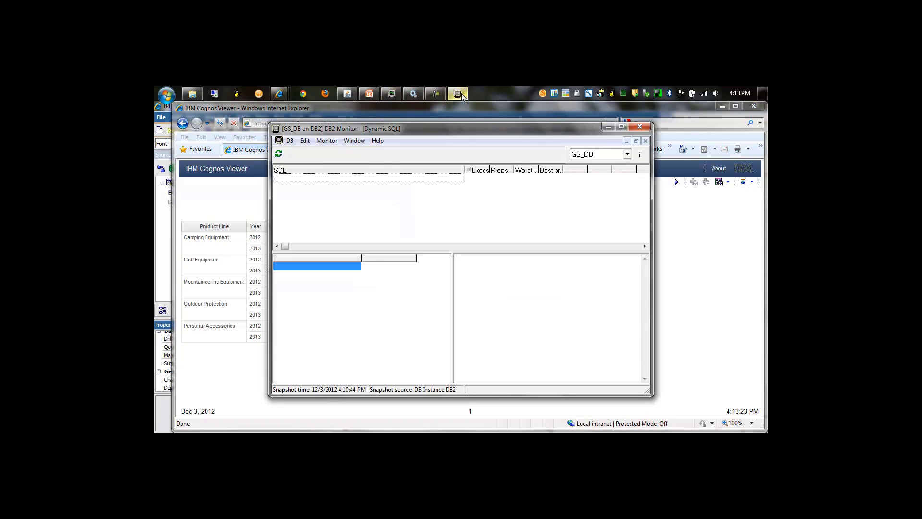
pyautogui.click(278, 154)
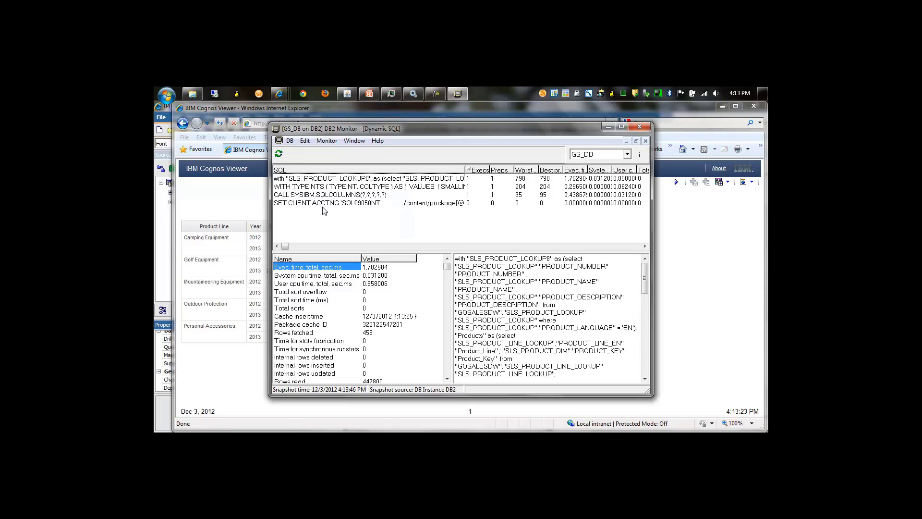
pyautogui.click(319, 180)
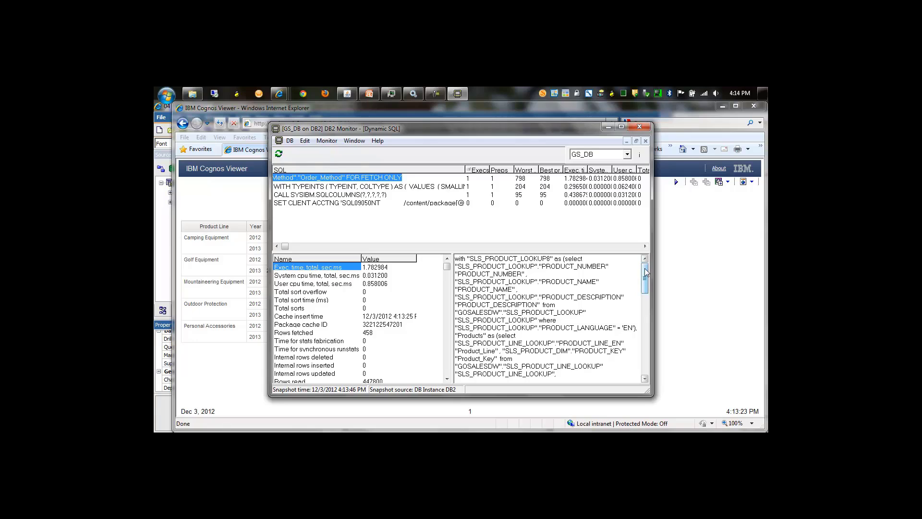
pyautogui.moveTo(646, 272)
pyautogui.mouseDown()
pyautogui.moveTo(657, 359)
pyautogui.moveTo(658, 269)
pyautogui.mouseUp()
pyautogui.click(608, 127)
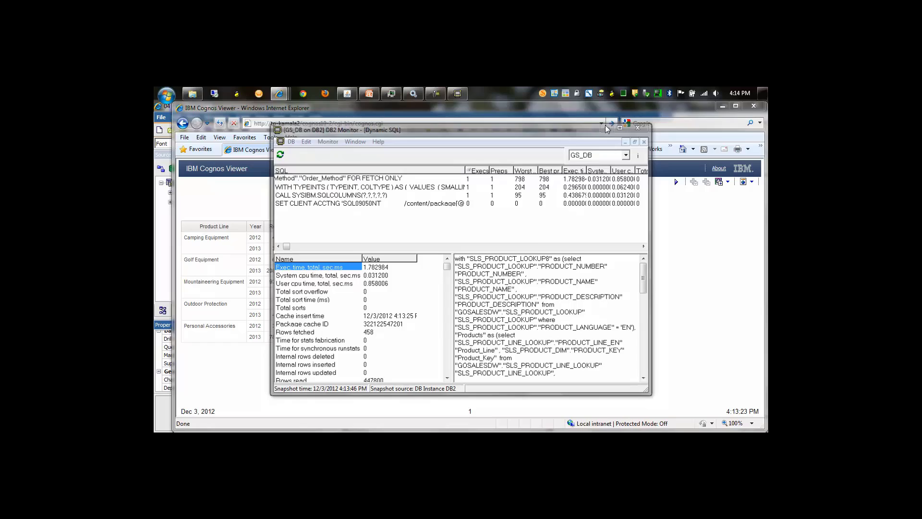
# Set the list's Revenue column aggregate function to Total
pyautogui.click(722, 106)
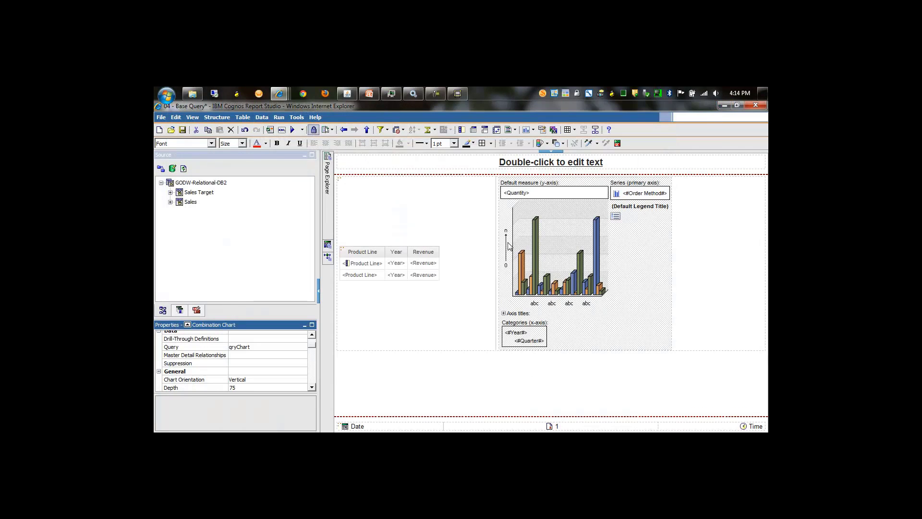
pyautogui.click(418, 265)
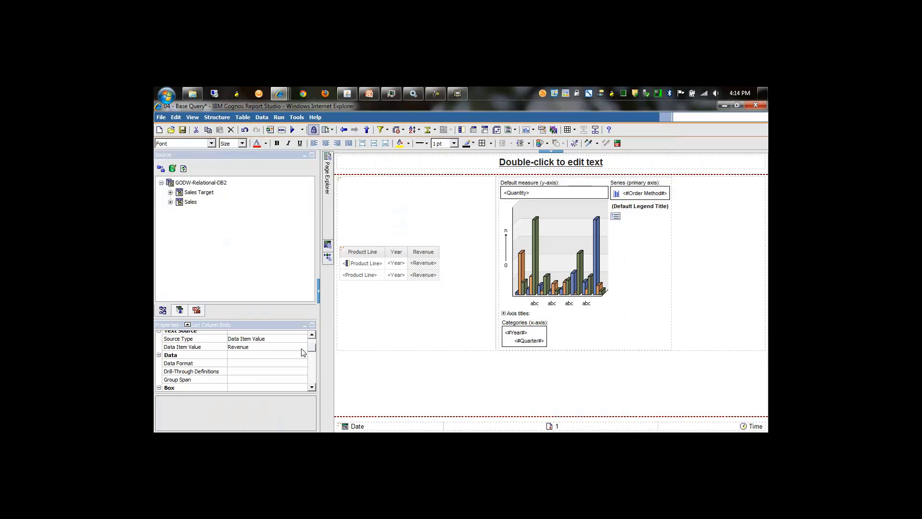
pyautogui.moveTo(312, 348); pyautogui.dragTo(315, 376)
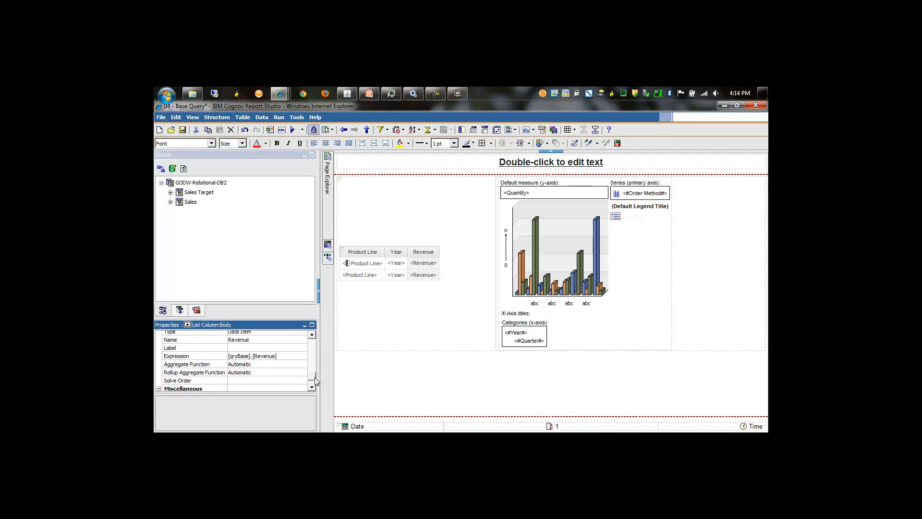
pyautogui.click(280, 365)
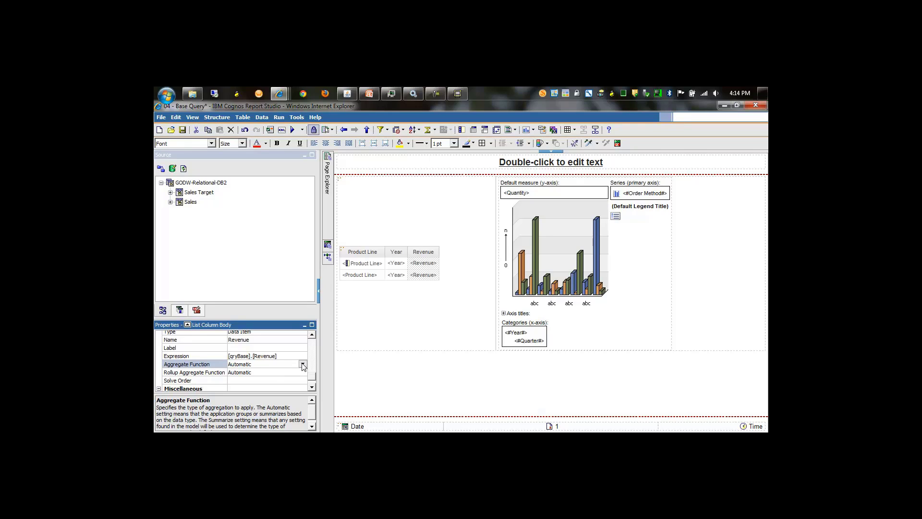
pyautogui.click(303, 365)
# Select the chart's Quantity measure and browse its aggregate function choices
pyautogui.click(528, 194)
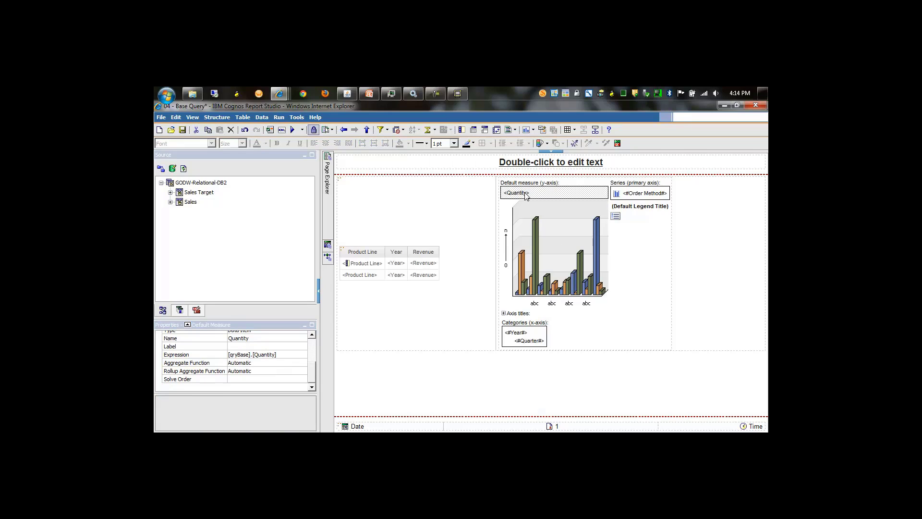
pyautogui.click(291, 364)
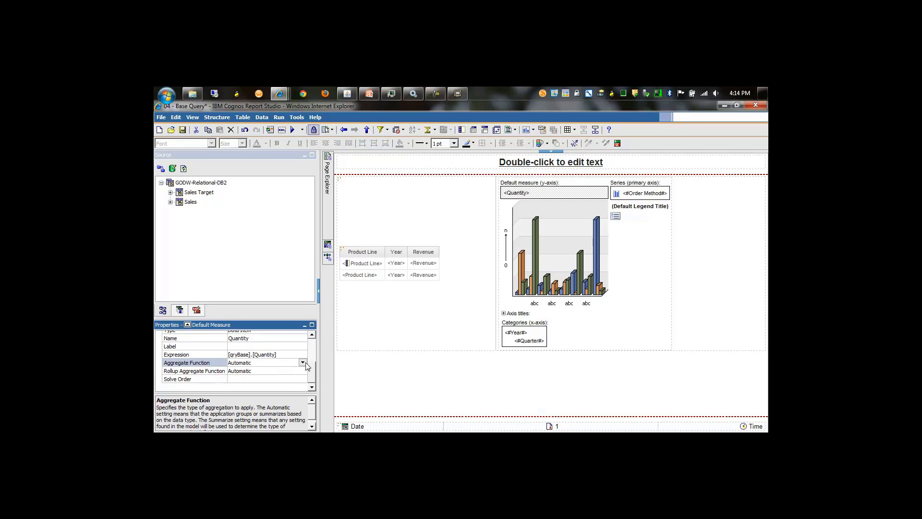
pyautogui.click(302, 362)
pyautogui.click(302, 372)
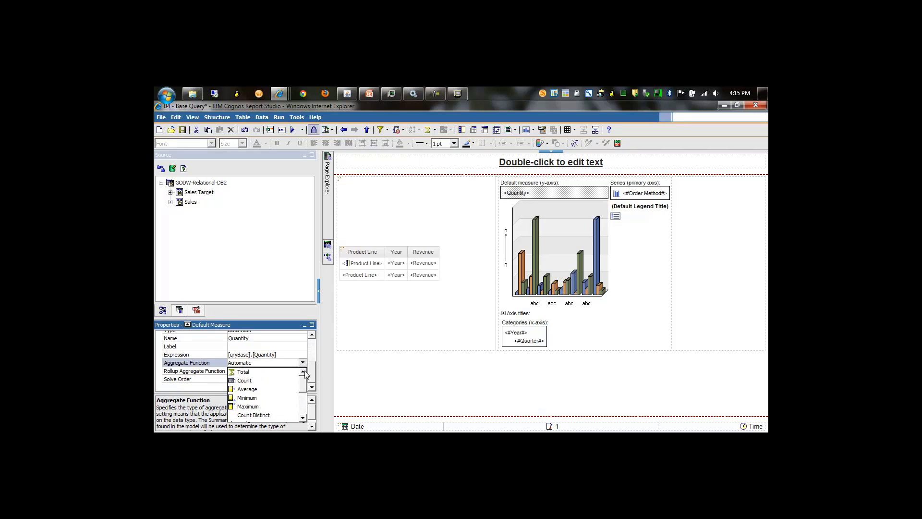
pyautogui.click(283, 378)
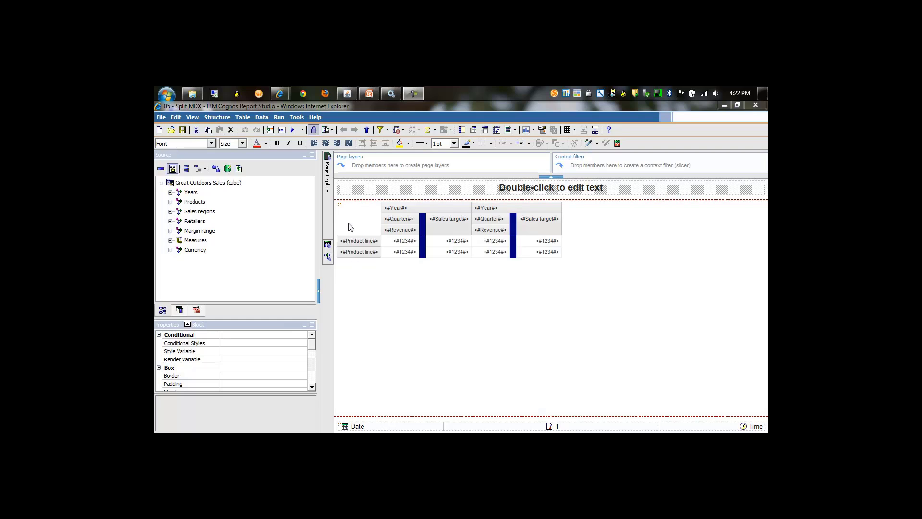
pyautogui.click(344, 209)
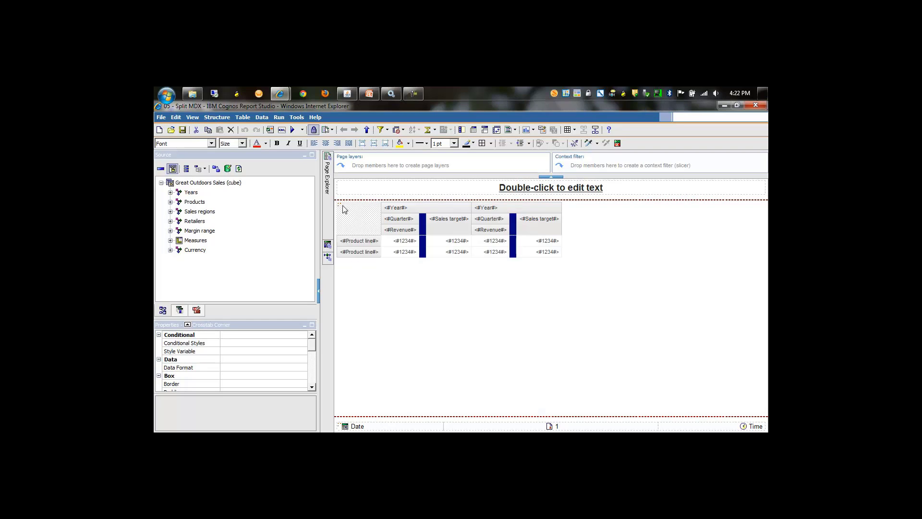
pyautogui.click(390, 210)
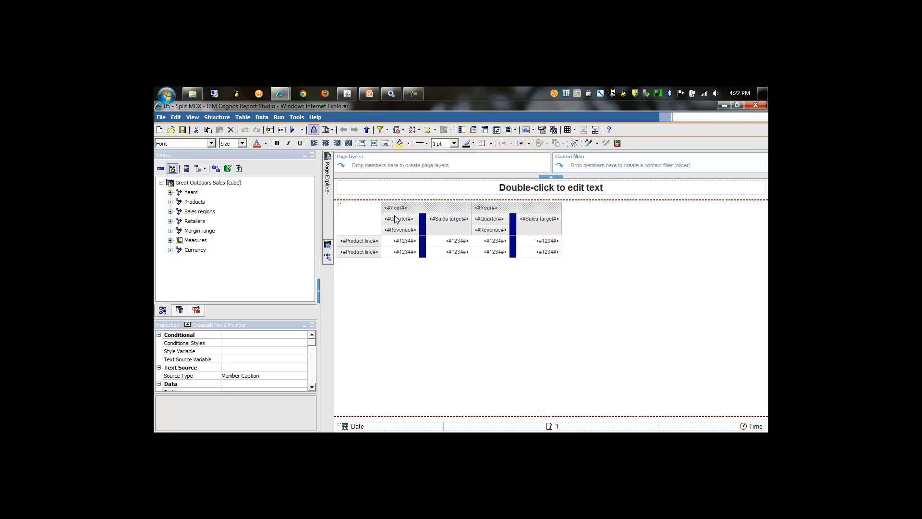
pyautogui.click(441, 225)
pyautogui.click(356, 248)
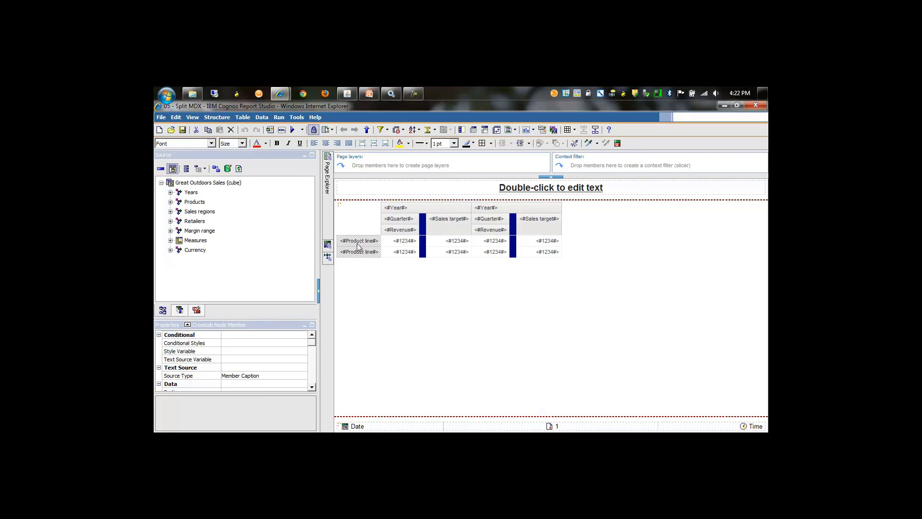
pyautogui.click(422, 232)
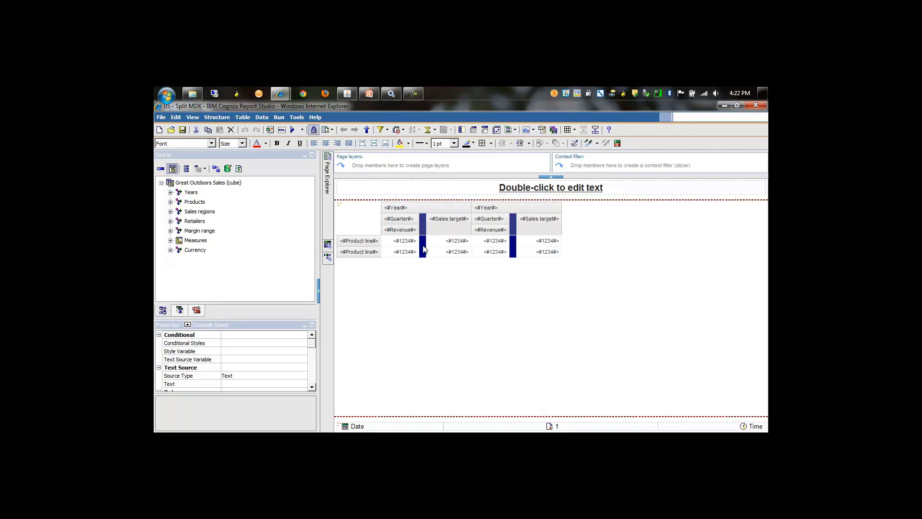
pyautogui.click(423, 249)
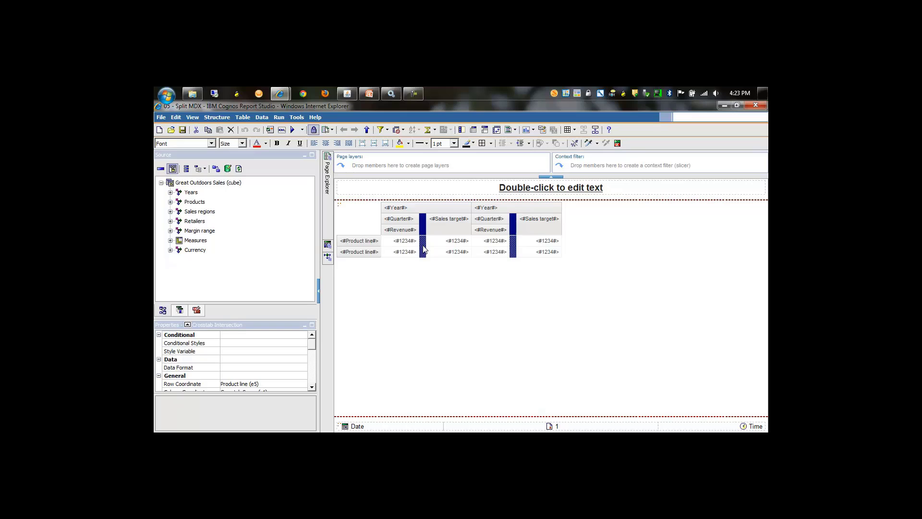
pyautogui.click(293, 129)
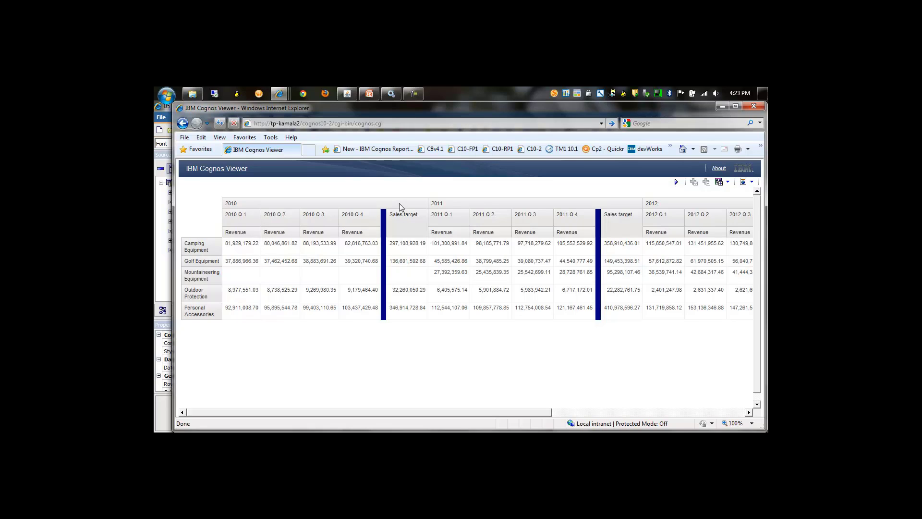
pyautogui.click(753, 106)
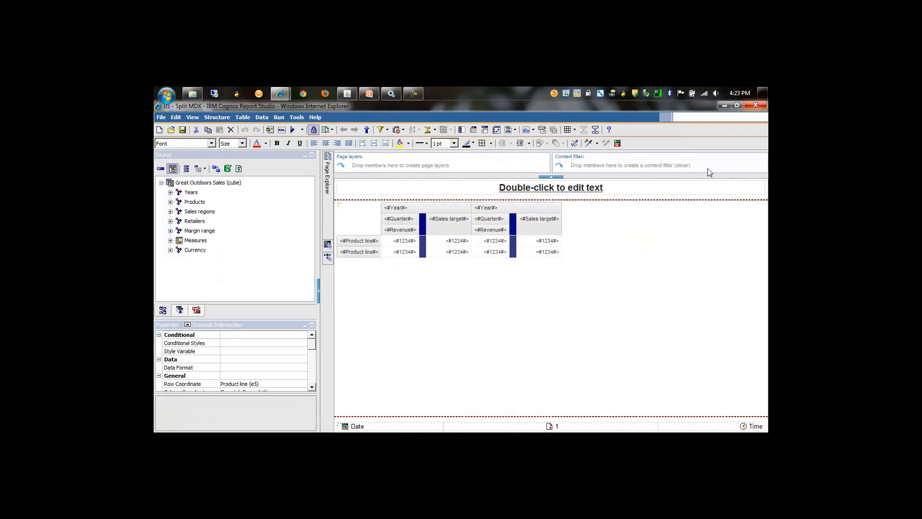
pyautogui.click(295, 119)
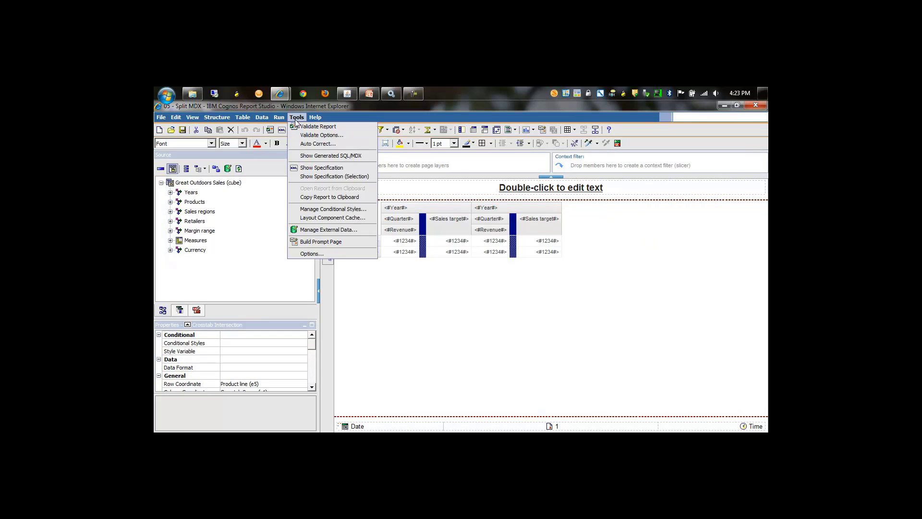
pyautogui.click(324, 157)
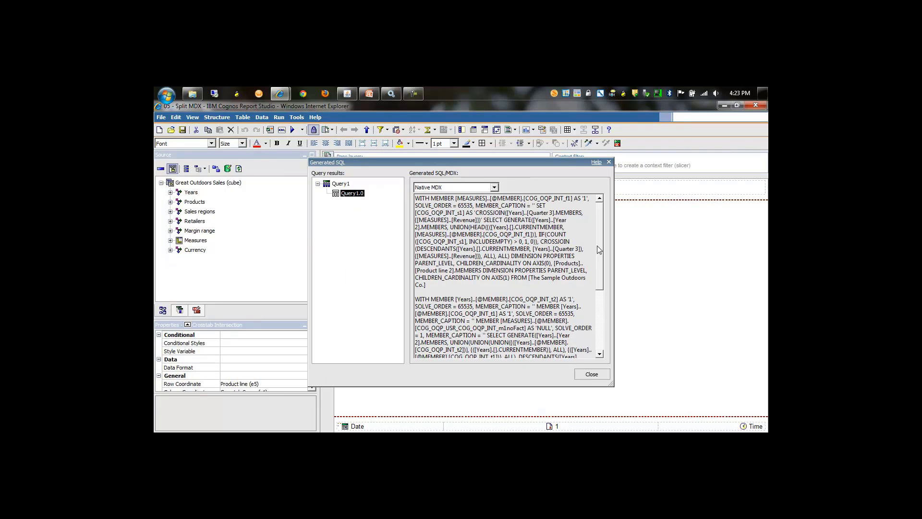
pyautogui.moveTo(597, 246); pyautogui.dragTo(621, 307)
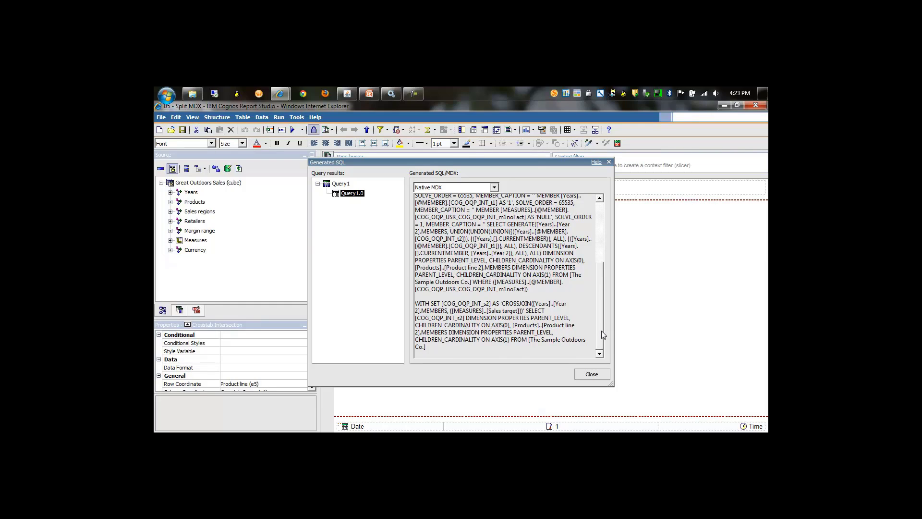
pyautogui.moveTo(601, 331); pyautogui.dragTo(596, 263)
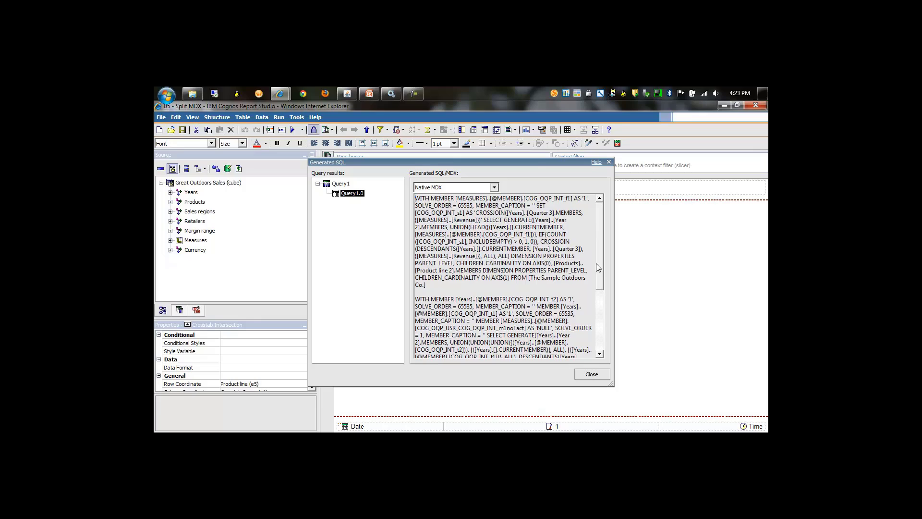
pyautogui.click(593, 375)
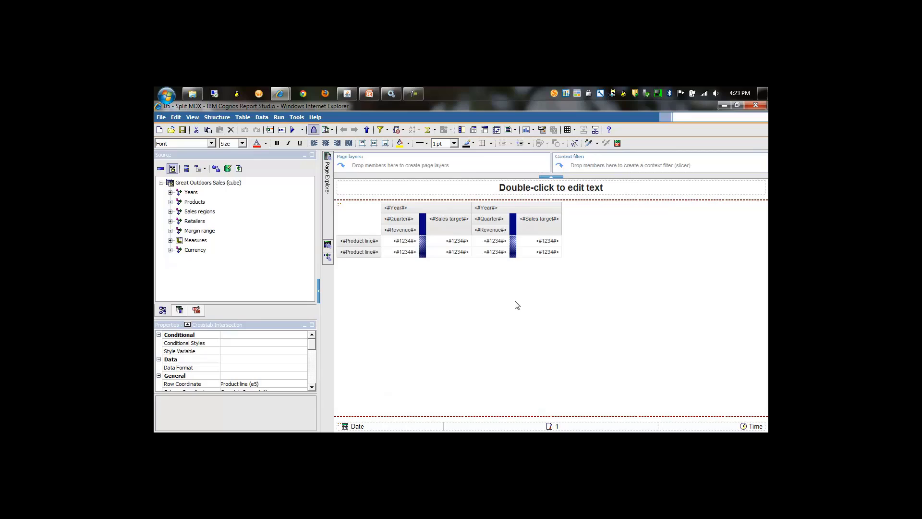
# Delete the navy spacer columns from the crosstab and review the generated MDX
pyautogui.click(423, 224)
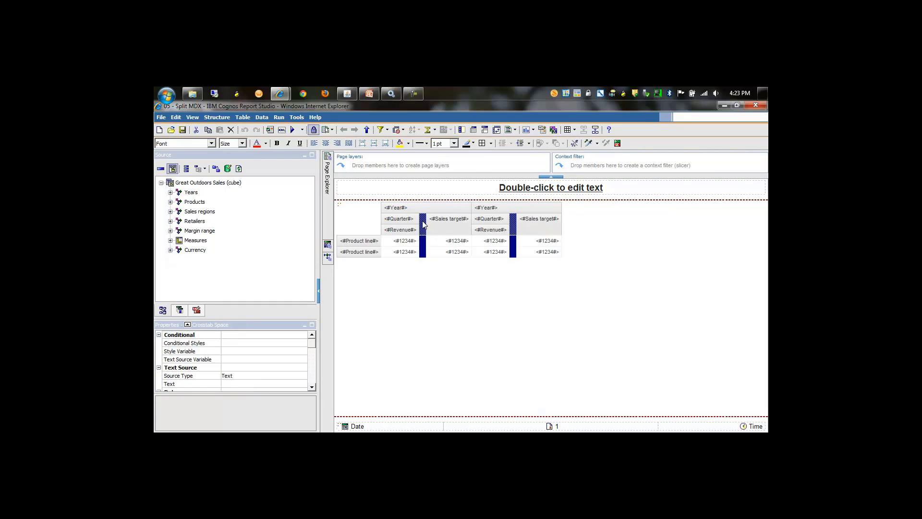
pyautogui.press('Delete')
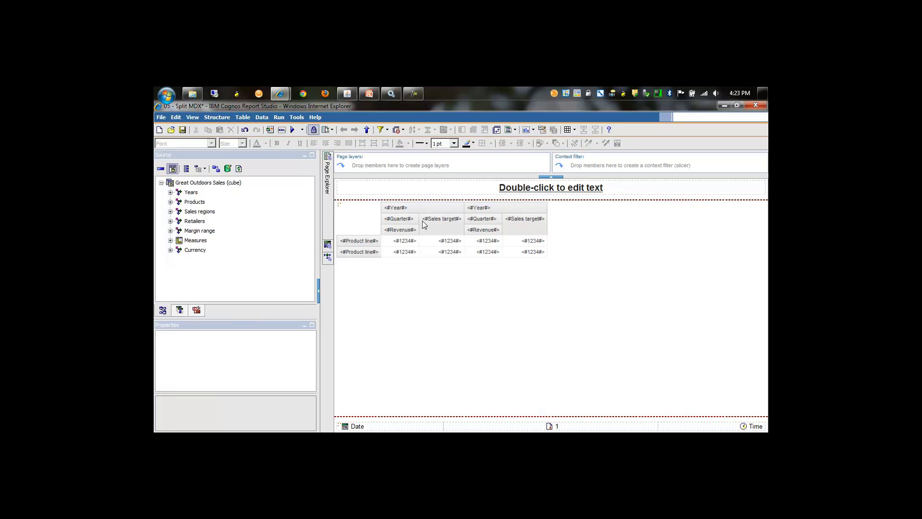
pyautogui.click(297, 118)
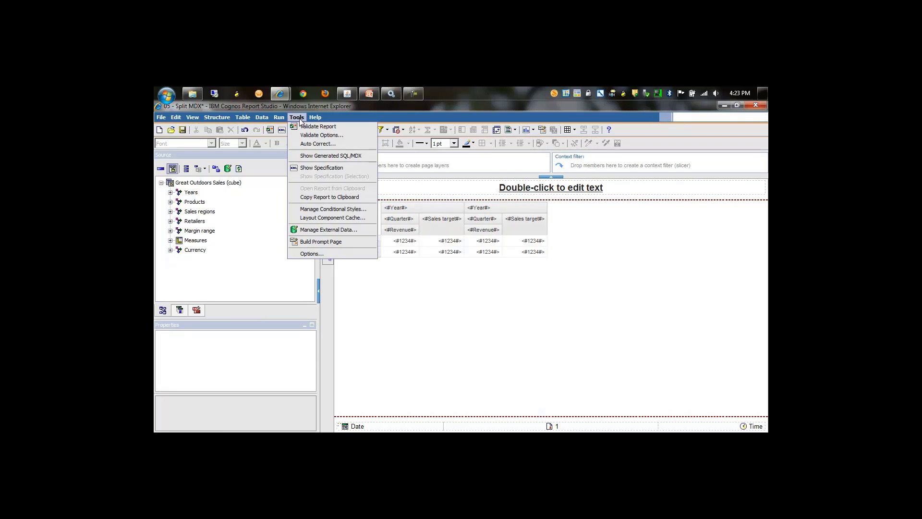
pyautogui.click(325, 156)
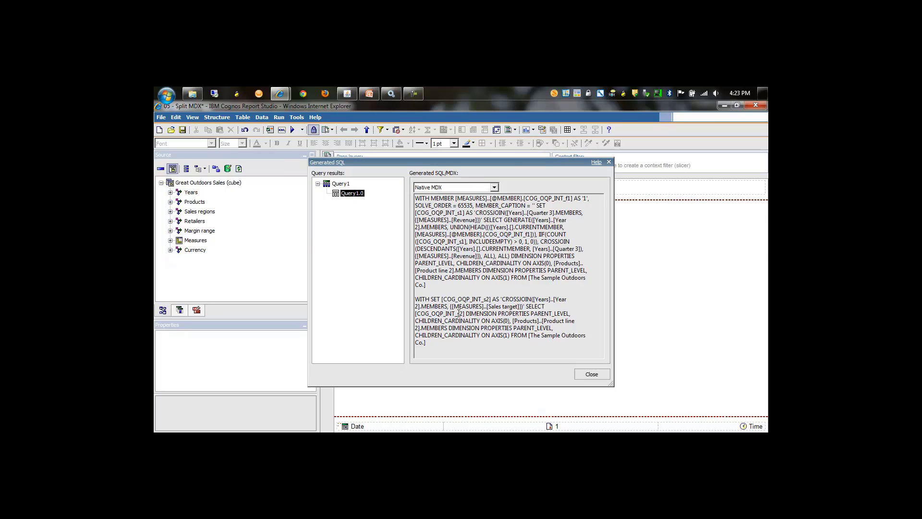
pyautogui.click(592, 374)
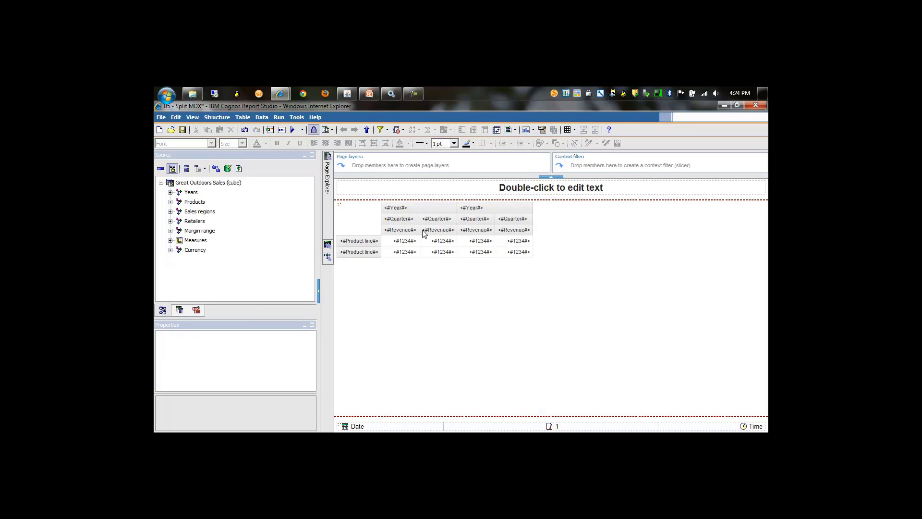
# Check that the Revenue-only crosstab generates one MDX statement, then expand Measures in the source tree
pyautogui.click(298, 118)
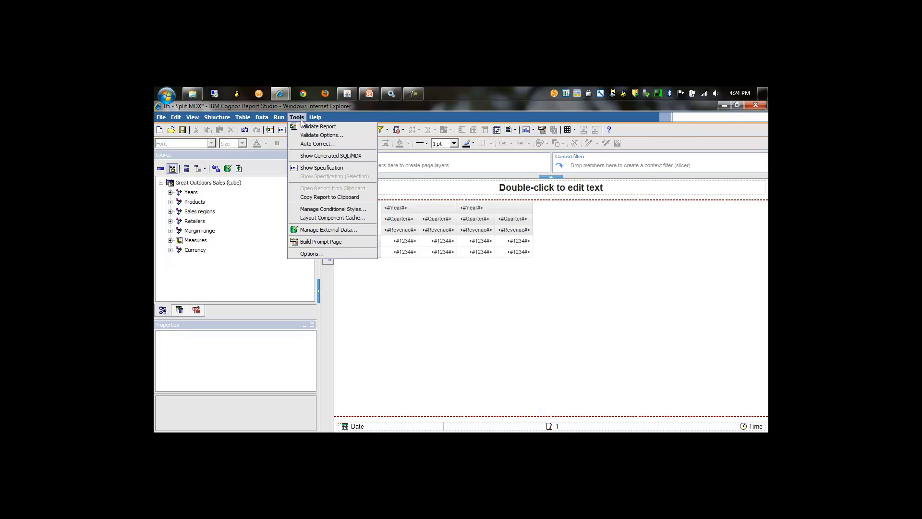
pyautogui.click(321, 156)
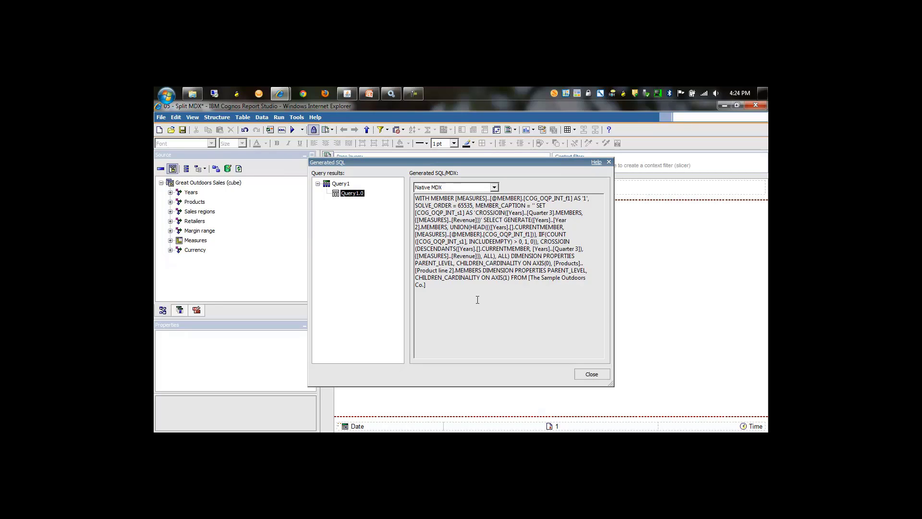
pyautogui.click(590, 376)
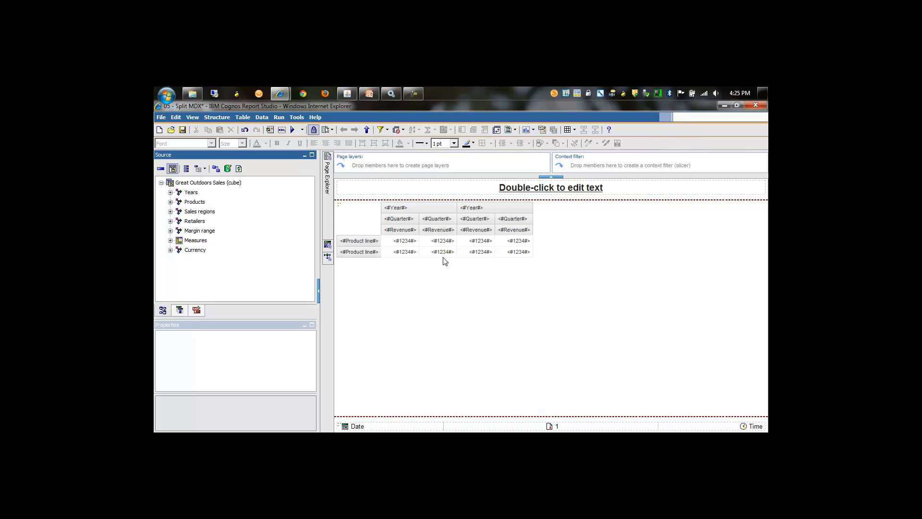
pyautogui.click(170, 240)
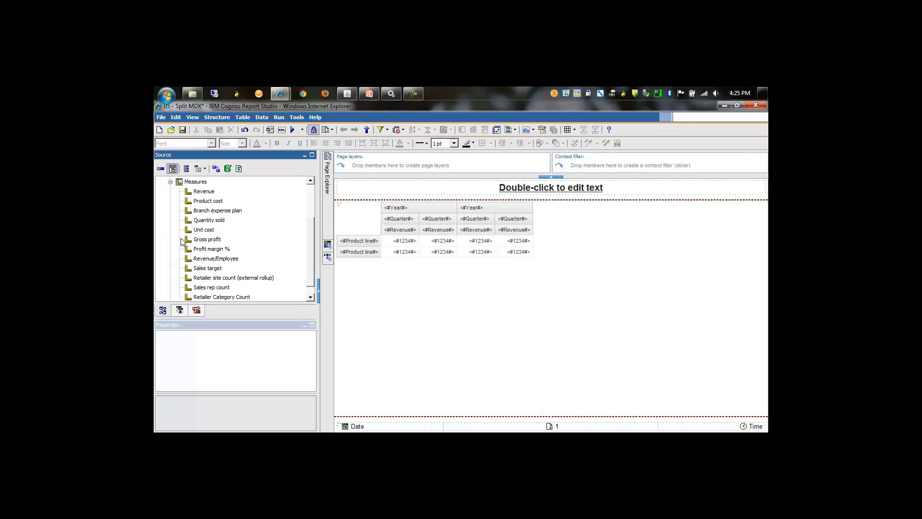
# Add Sales target beside the Quarter columns and nest the Year level above both Sales target headers
pyautogui.moveTo(217, 269); pyautogui.dragTo(456, 224)
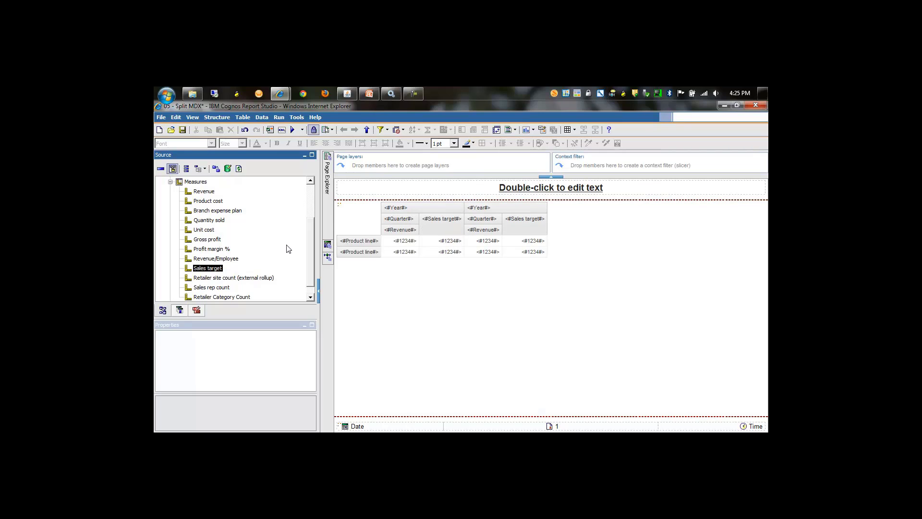
pyautogui.click(170, 182)
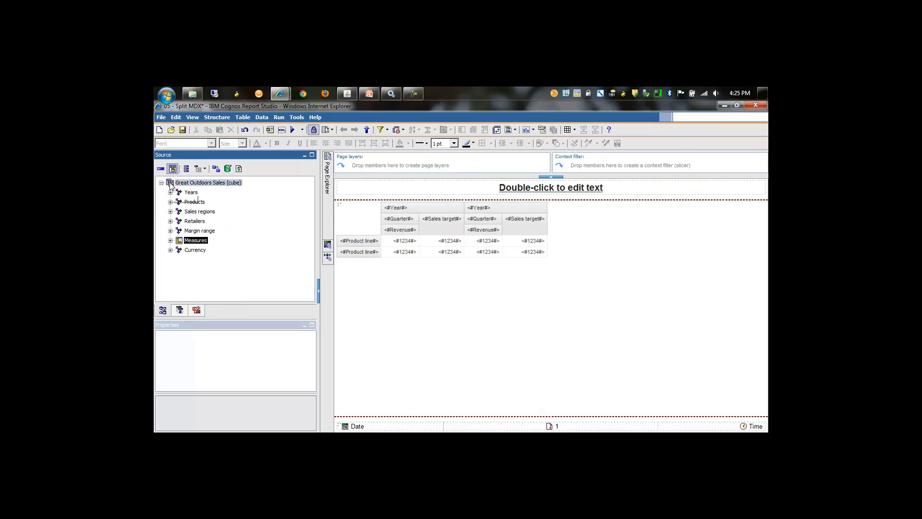
pyautogui.click(170, 191)
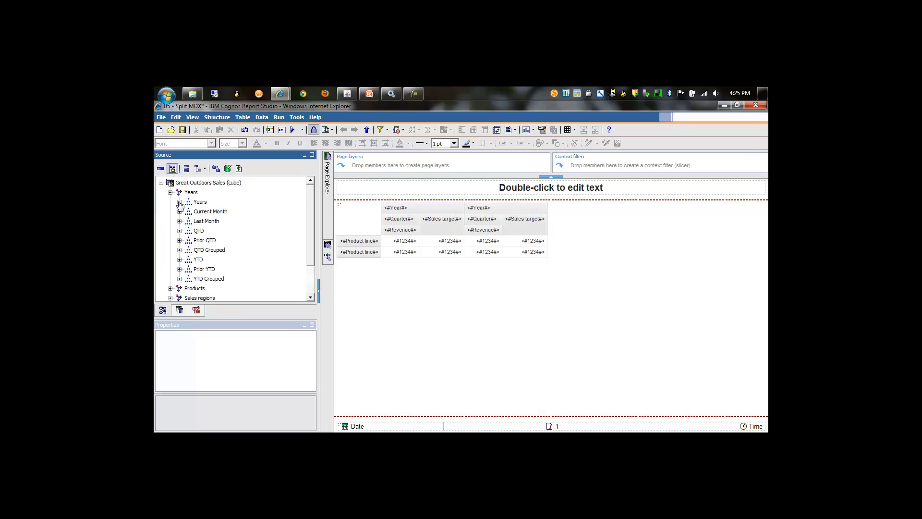
pyautogui.click(179, 202)
pyautogui.click(206, 231)
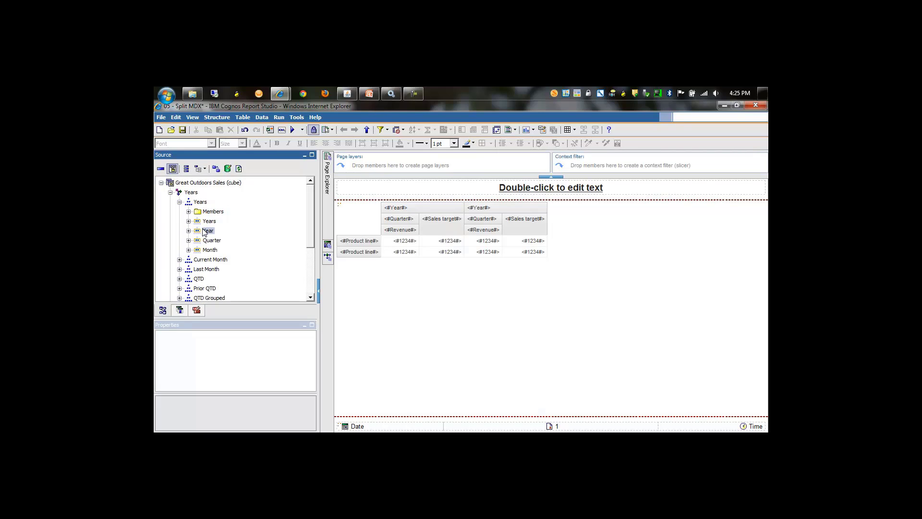
pyautogui.moveTo(203, 232); pyautogui.dragTo(384, 229)
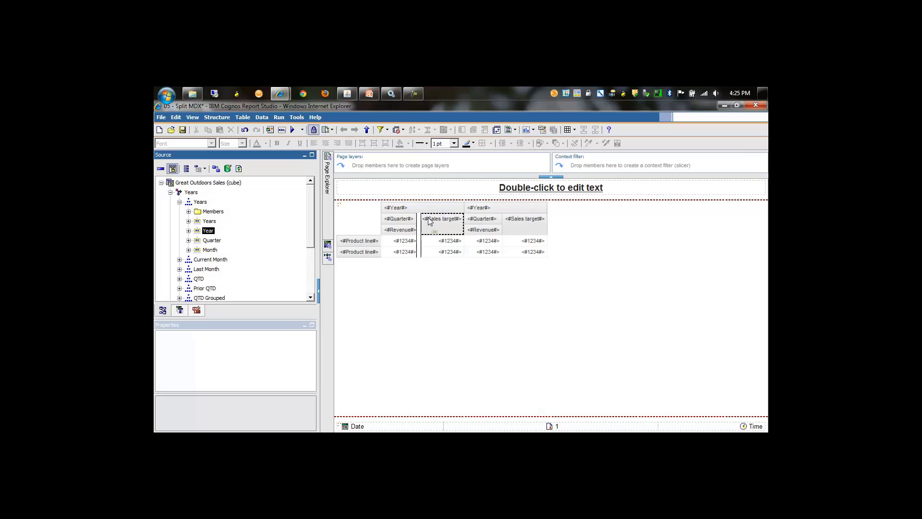
pyautogui.moveTo(429, 221); pyautogui.dragTo(430, 222)
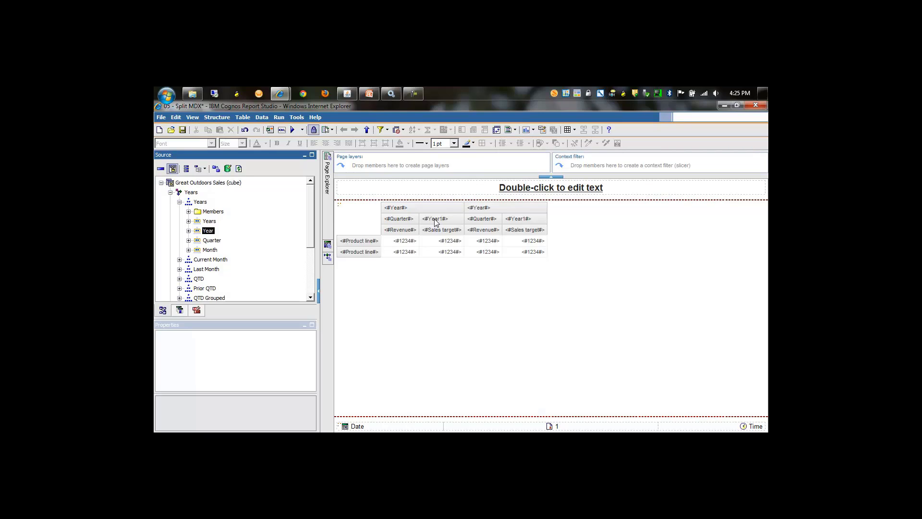
# Review the single native MDX statement for Query1 with Year nested, then close the dialog
pyautogui.click(297, 118)
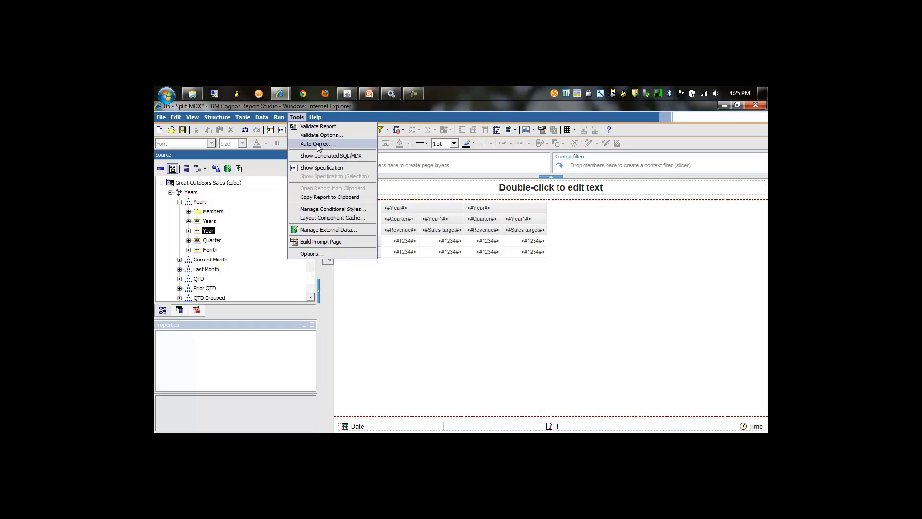
pyautogui.click(327, 156)
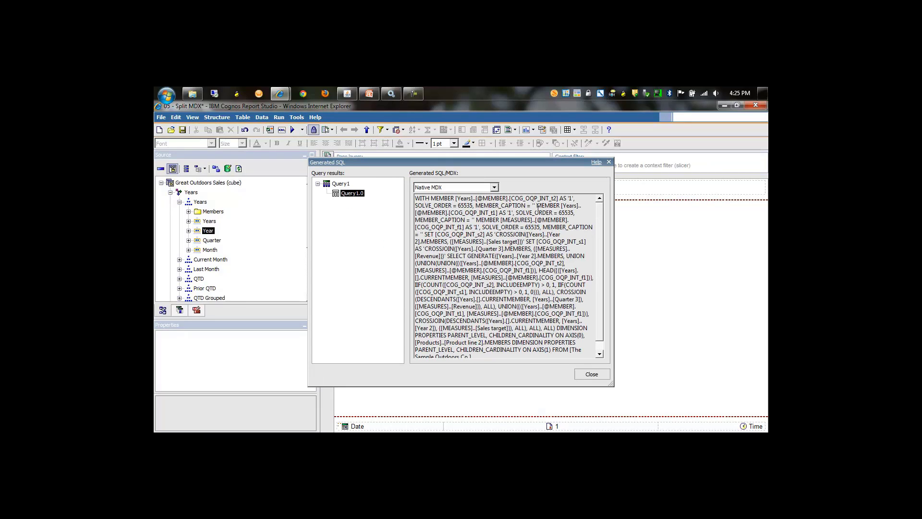
pyautogui.scroll(-1, 598, 245)
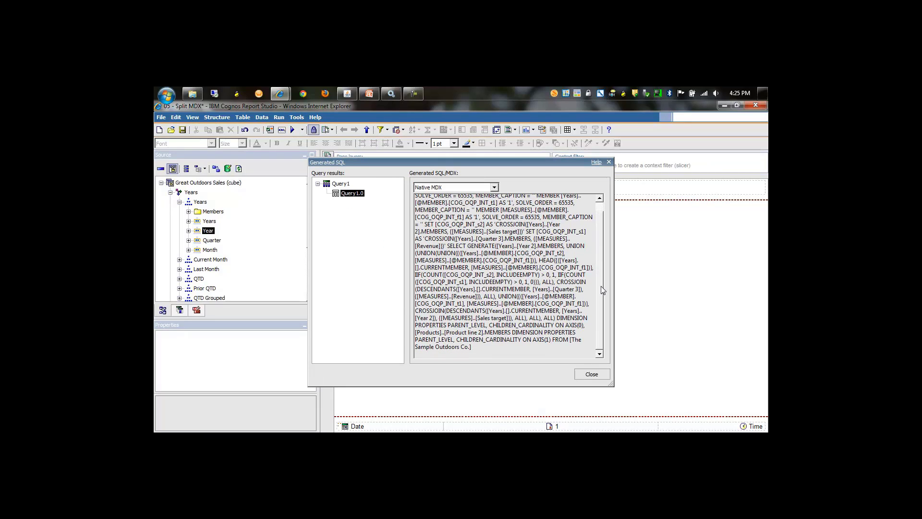
pyautogui.scroll(1, 601, 244)
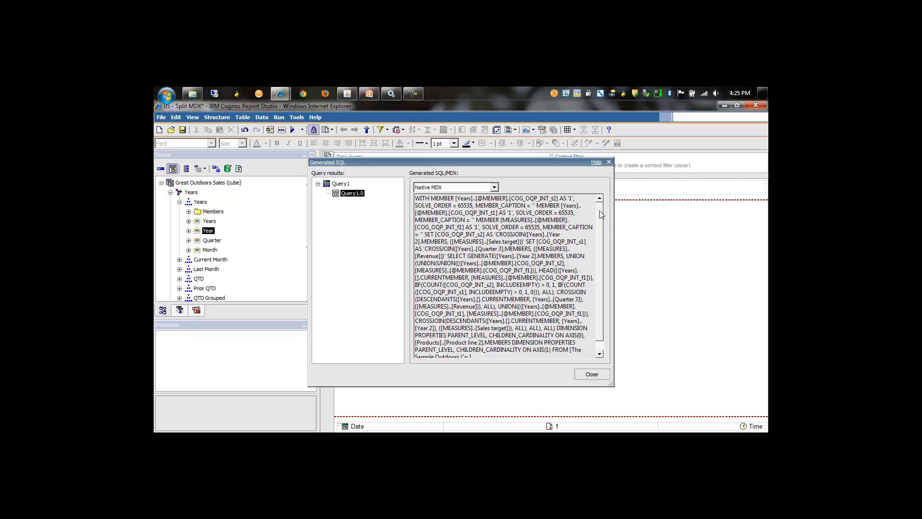
pyautogui.click(591, 374)
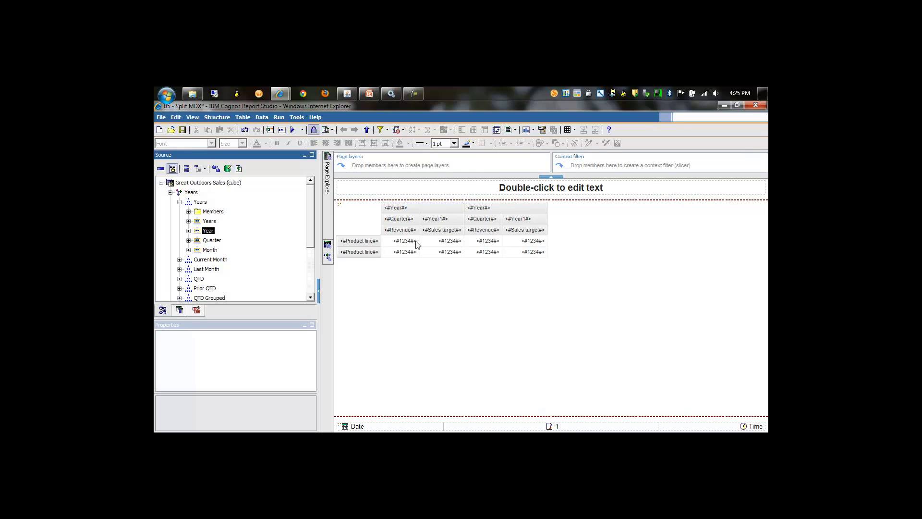
# Insert a calculated measure named Space with a Null expression between Revenue and Sales target
pyautogui.click(197, 310)
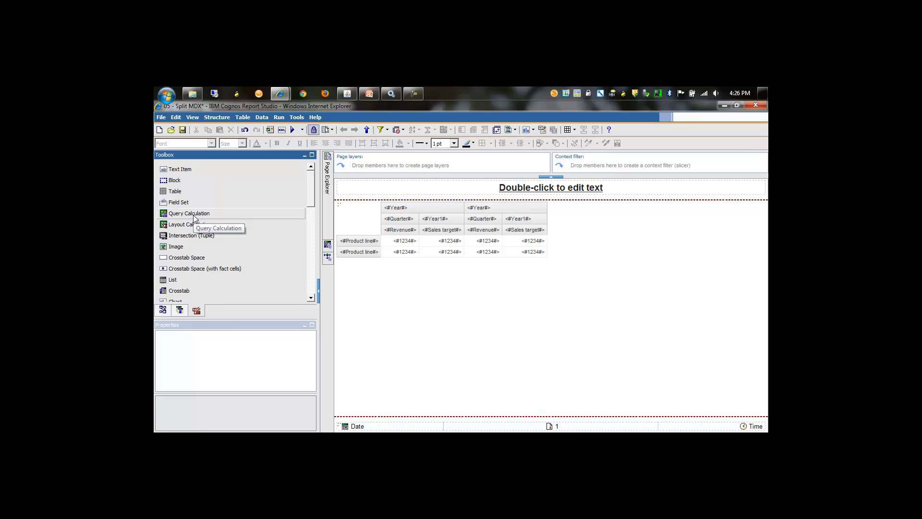
pyautogui.moveTo(194, 215); pyautogui.dragTo(419, 226)
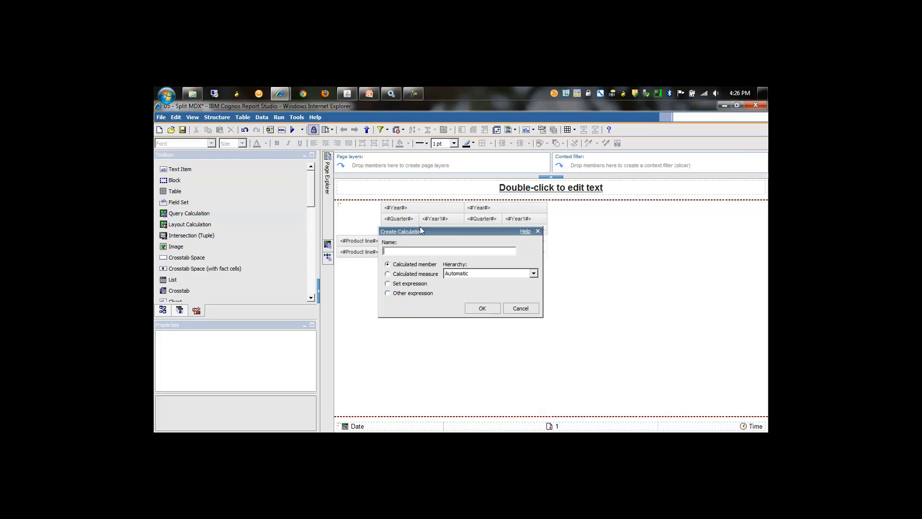
pyautogui.click(388, 274)
pyautogui.click(392, 251)
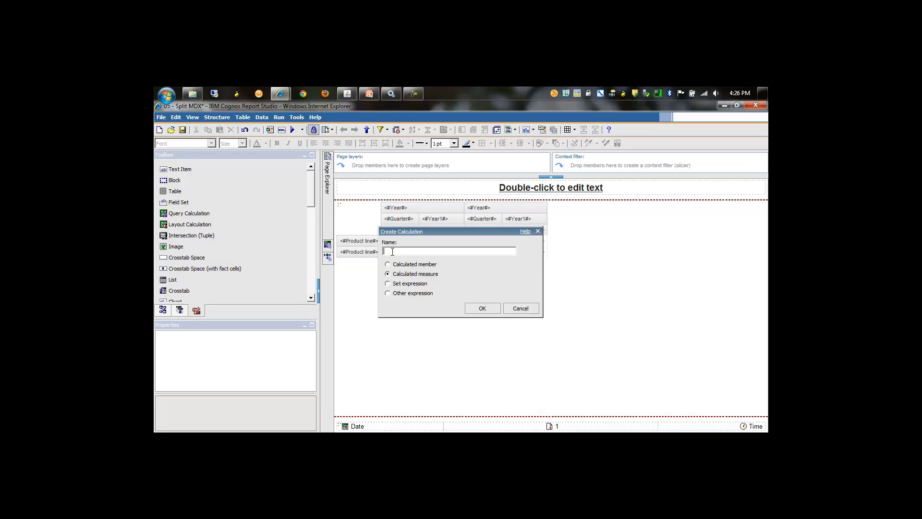
pyautogui.write('Space')
pyautogui.click(483, 308)
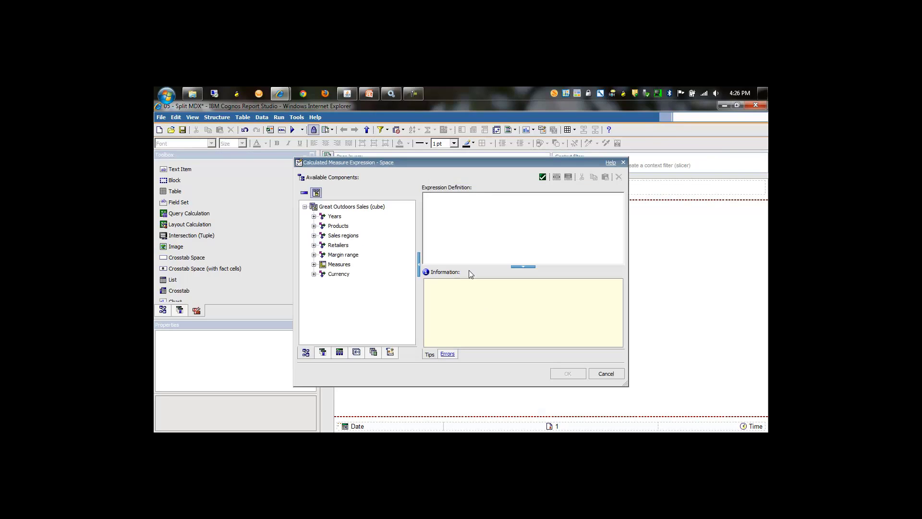
pyautogui.write('Null')
# Remove the 'Crosstab member cell (calculated)' class from the Space headers and data cells
pyautogui.click(575, 376)
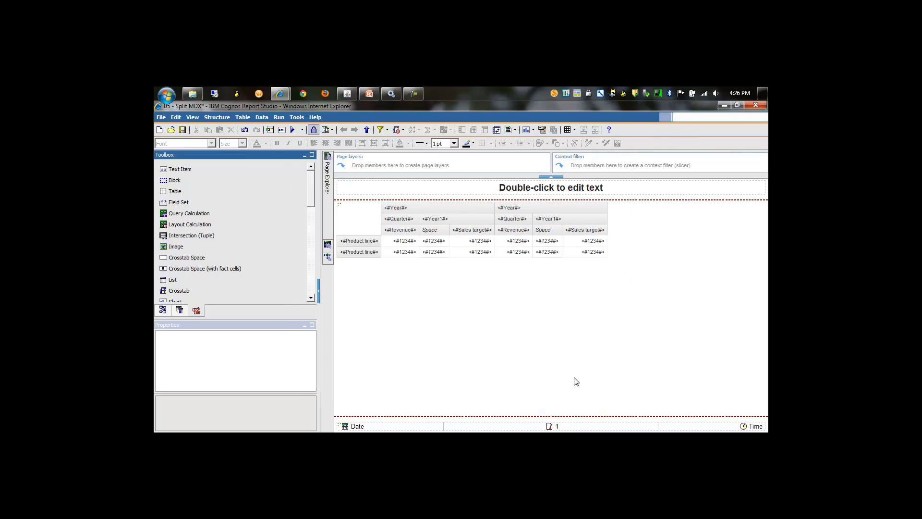
pyautogui.click(443, 230)
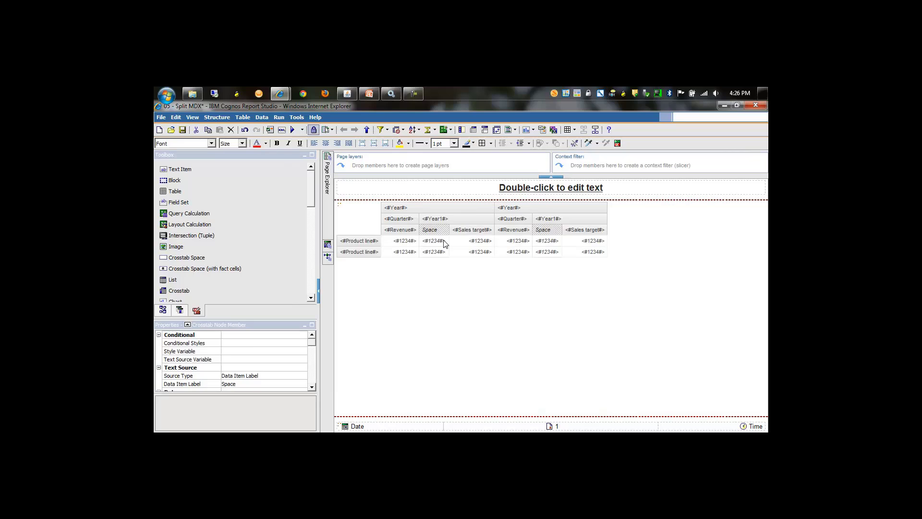
pyautogui.click(442, 241)
pyautogui.moveTo(310, 345); pyautogui.dragTo(310, 382)
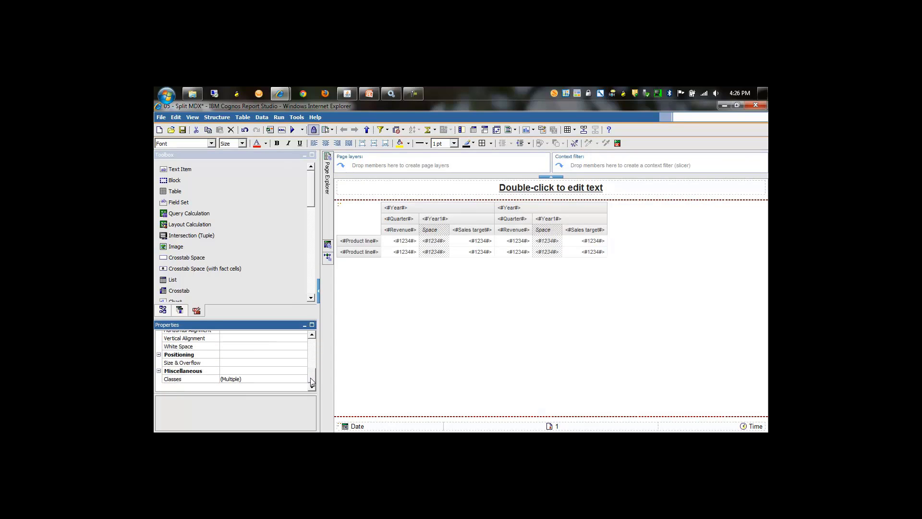
pyautogui.click(294, 379)
pyautogui.click(302, 379)
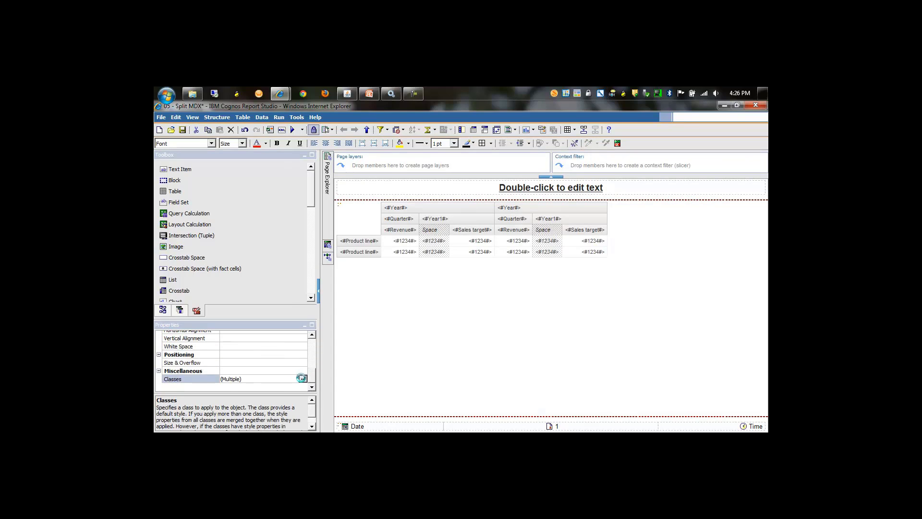
pyautogui.click(521, 189)
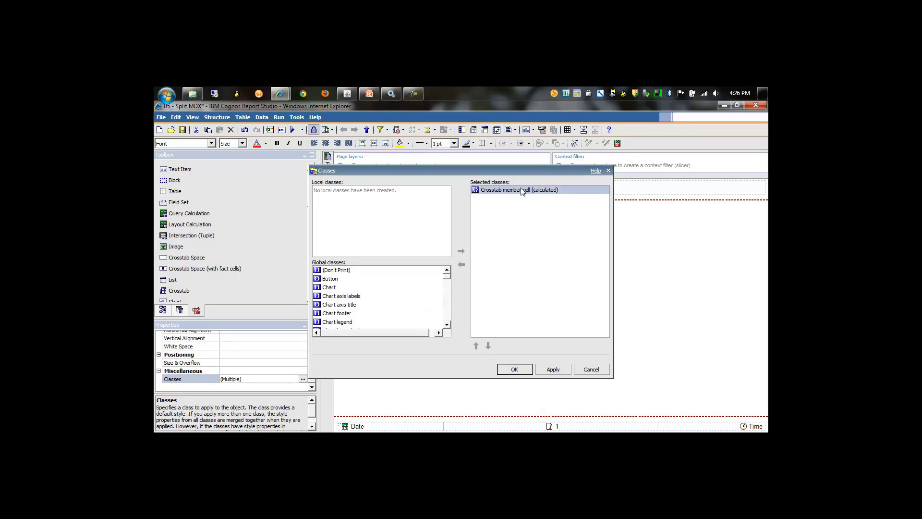
pyautogui.click(461, 264)
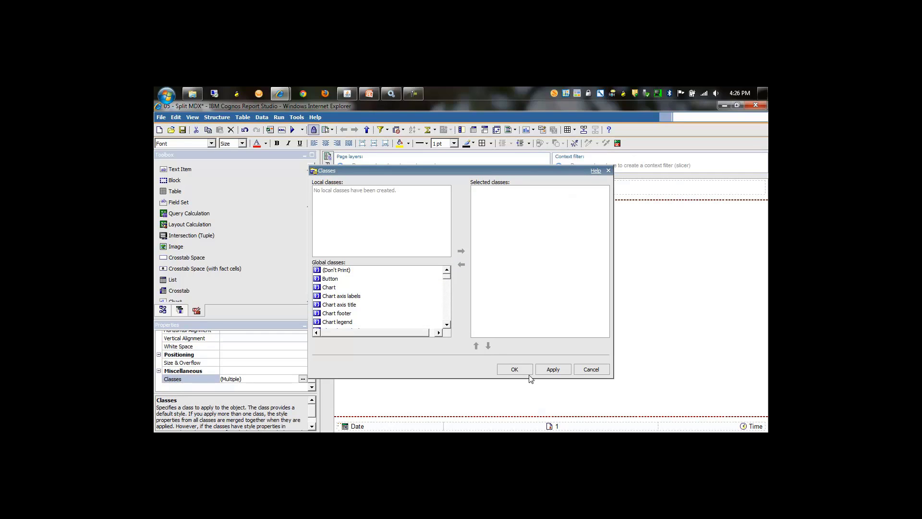
pyautogui.click(514, 370)
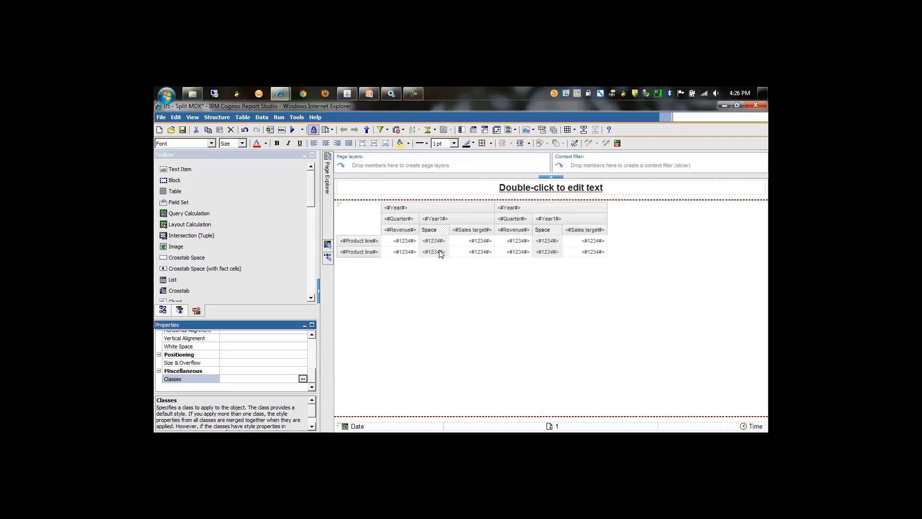
# Set the Background Color of the Space columns to Navy
pyautogui.scroll(2, 312, 368)
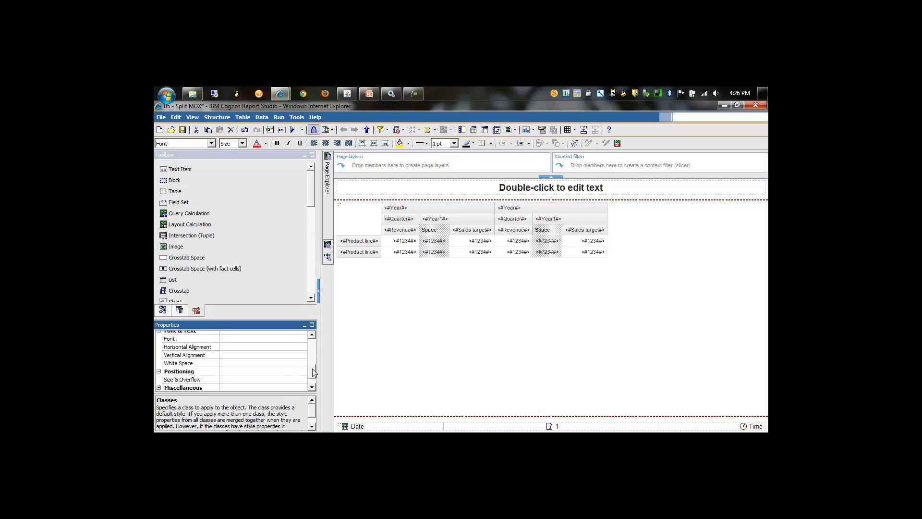
pyautogui.scroll(2, 312, 365)
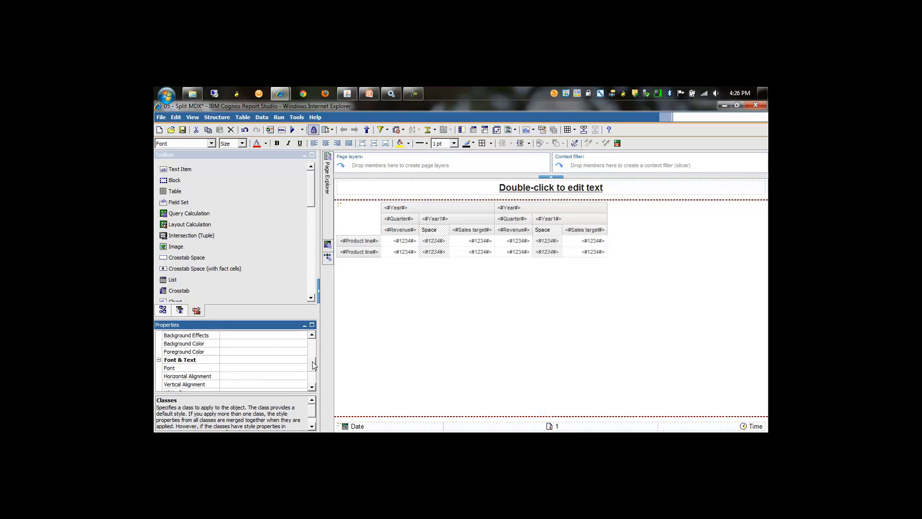
pyautogui.click(264, 344)
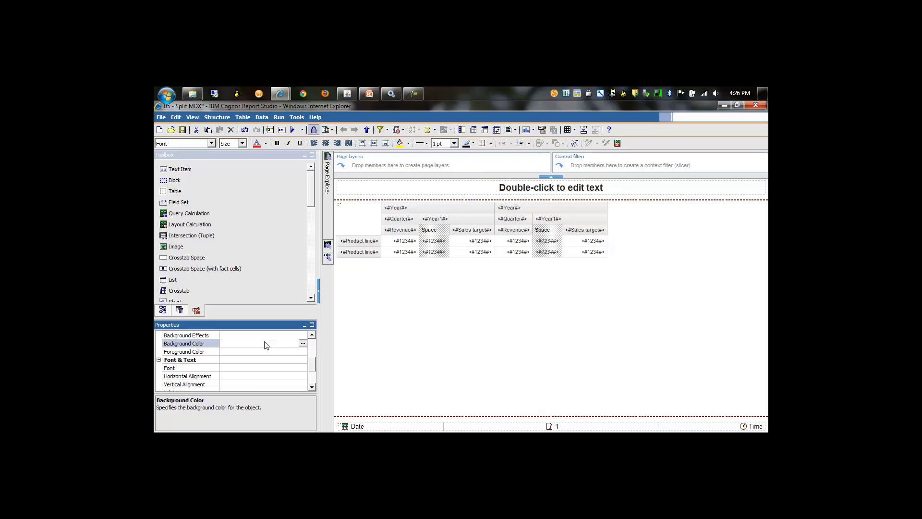
pyautogui.click(302, 342)
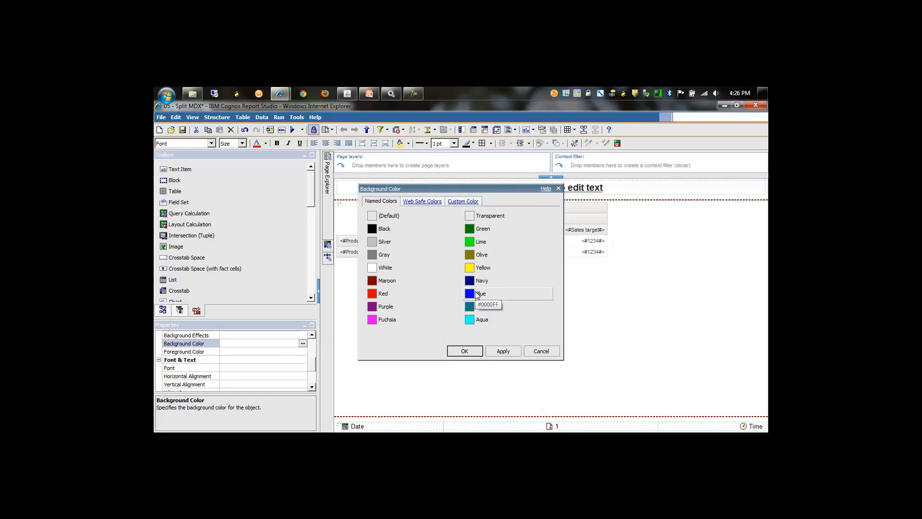
pyautogui.click(478, 285)
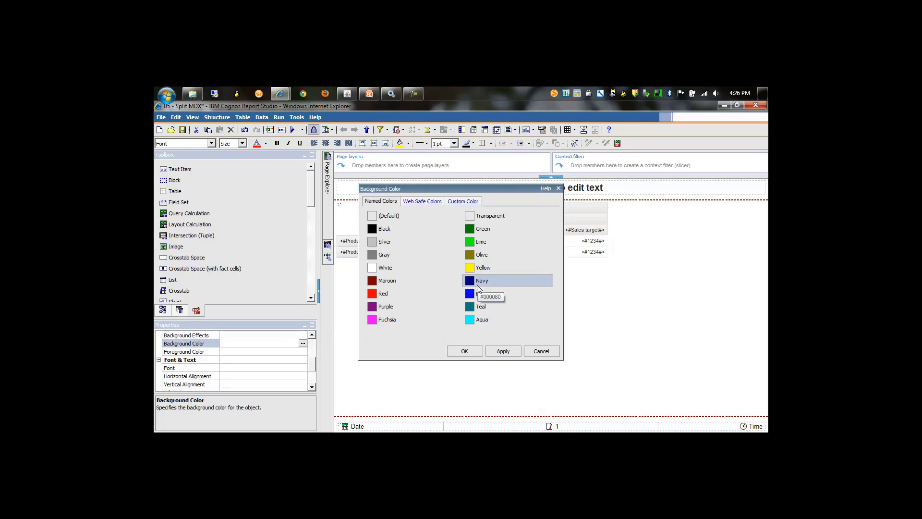
pyautogui.click(464, 351)
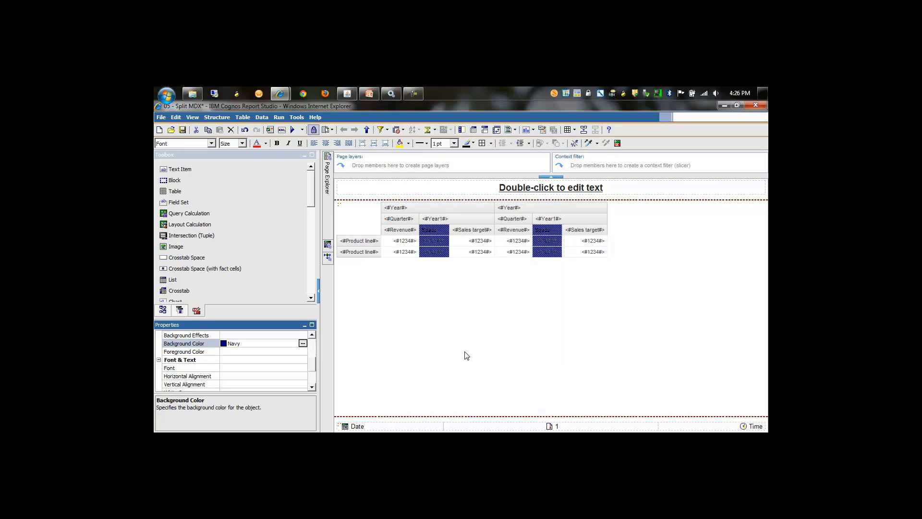
pyautogui.click(293, 130)
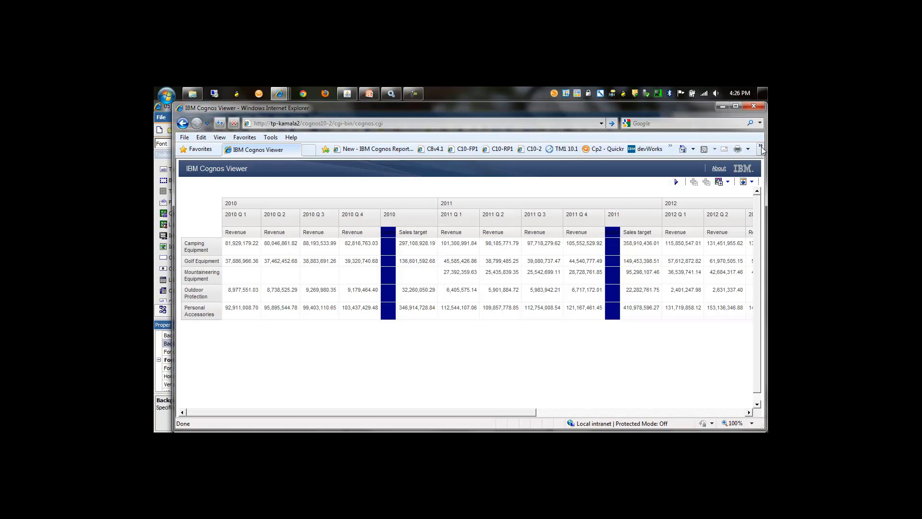
pyautogui.click(753, 106)
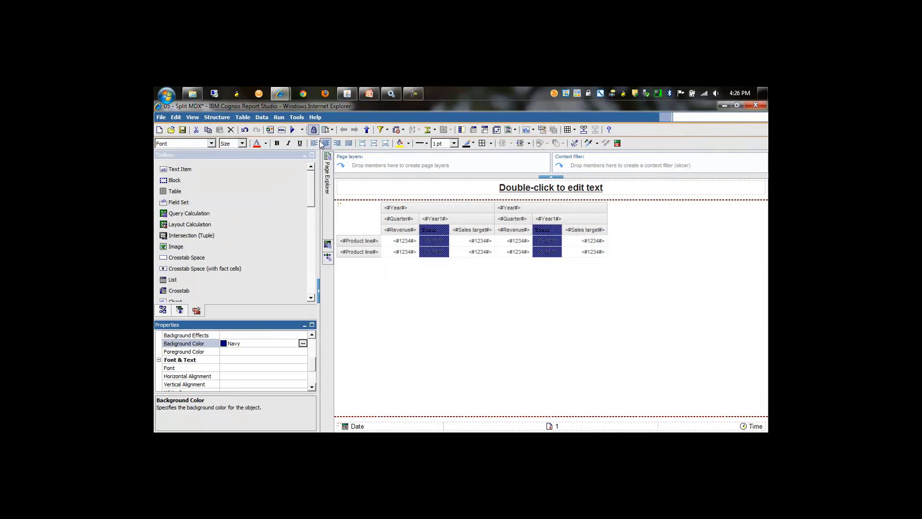
pyautogui.click(299, 118)
# Display the native MDX now including the Space measure and scroll through it
pyautogui.click(320, 155)
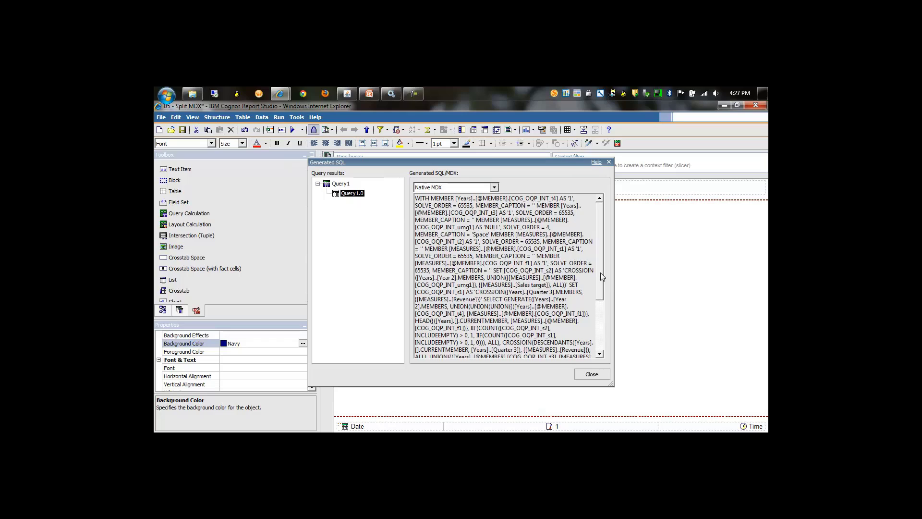
pyautogui.moveTo(601, 272); pyautogui.dragTo(609, 252)
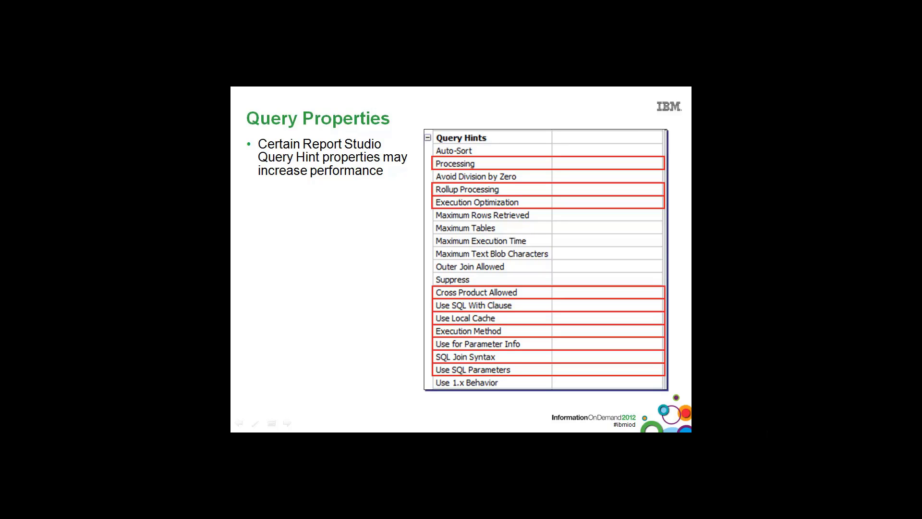
# Advance from the Query Properties slide to the Report Troubleshooting slide
pyautogui.press('Right')
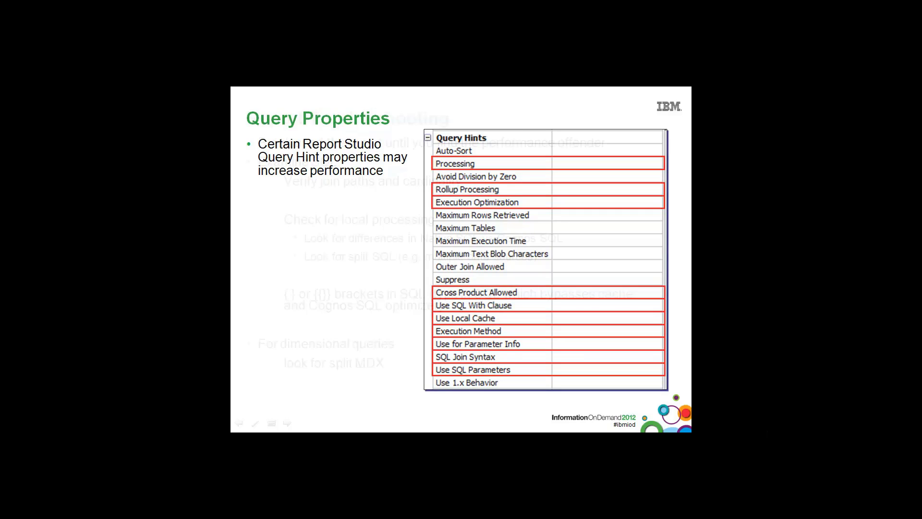